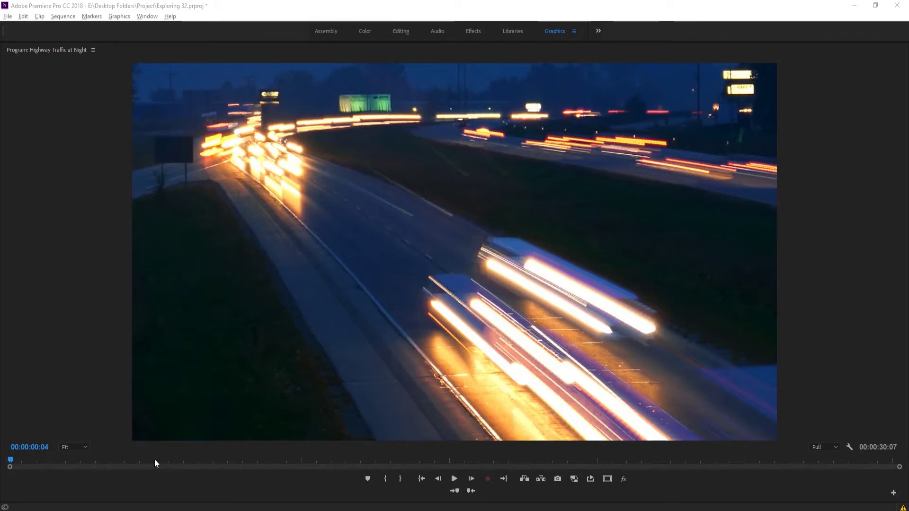
Scrub to about four seconds and play the finished light-trail preview in the maximized Program Monitor
click(154, 460)
drag(155, 460, 150, 459)
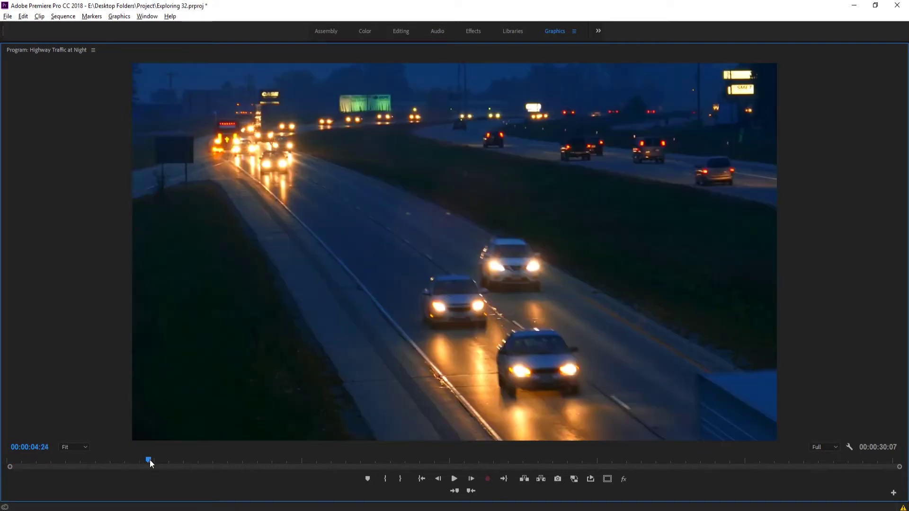
click(455, 479)
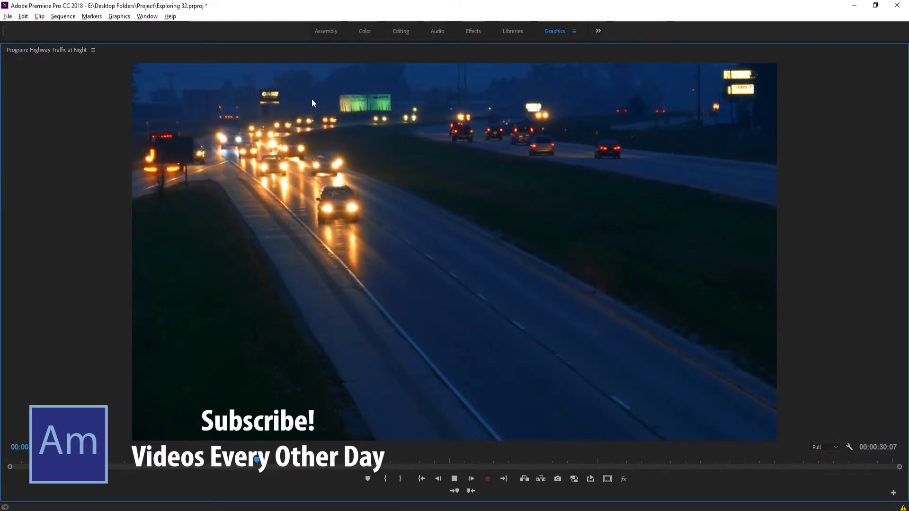
key(space)
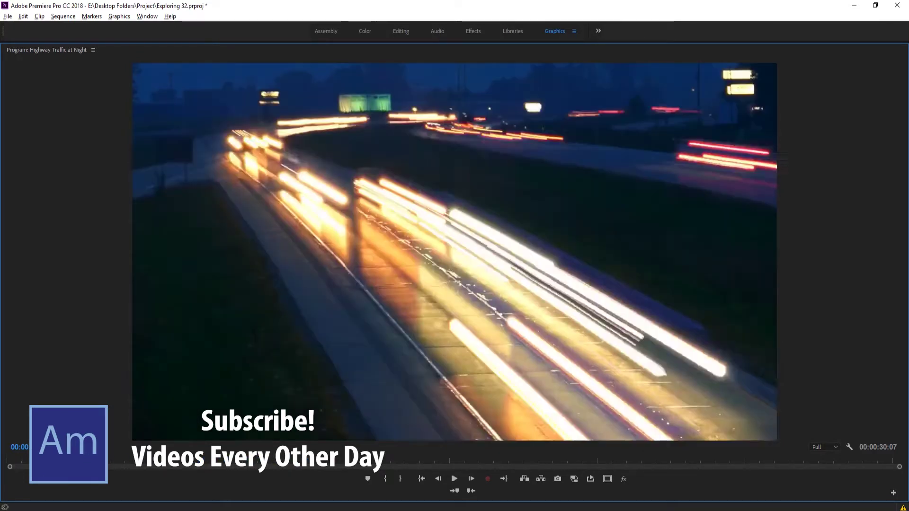
key(space)
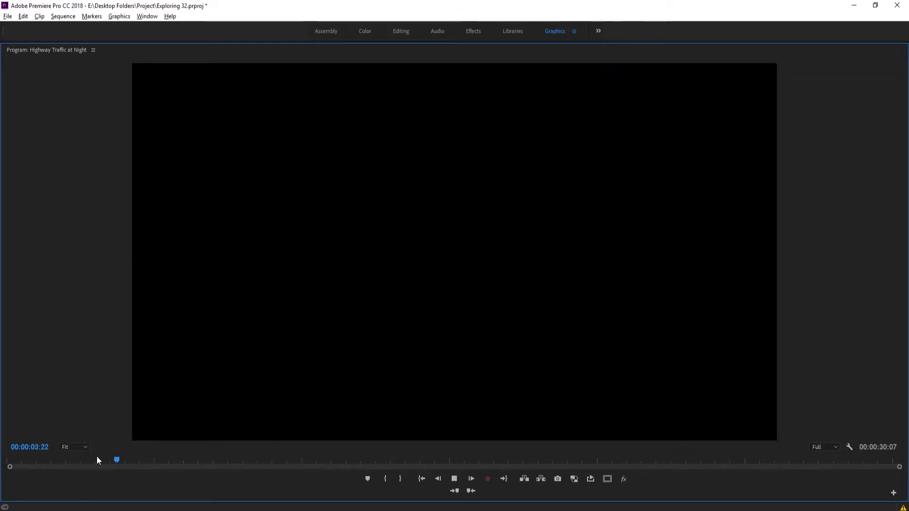
Stop playback, scrub the opening frames, then restore the full editing workspace
key(space)
drag(30, 459, 30, 457)
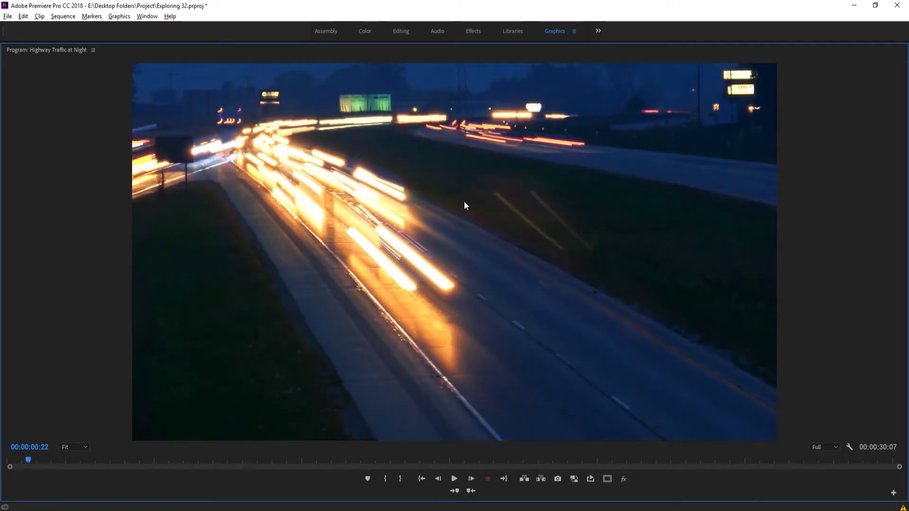
key(grave)
Delete the edited clip and place the original Highway Traffic at Night.mp4 footage on V1/A1
click(481, 417)
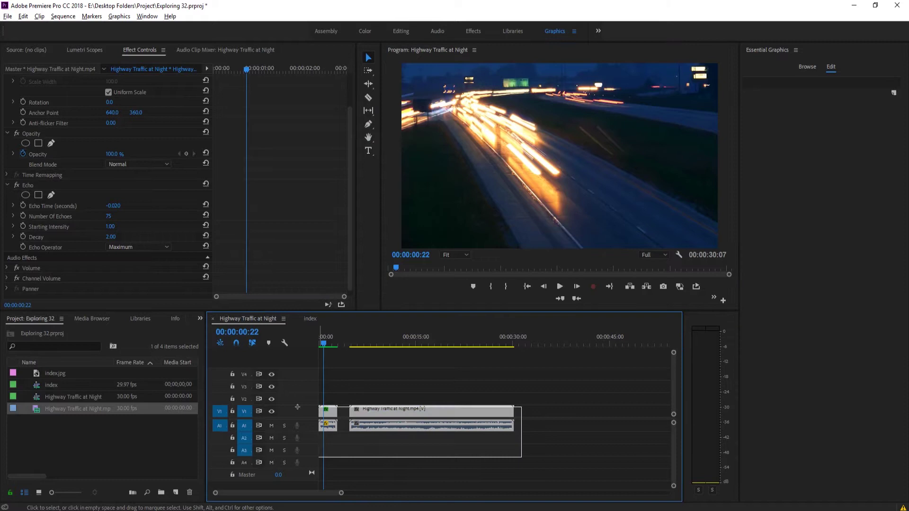
key(Delete)
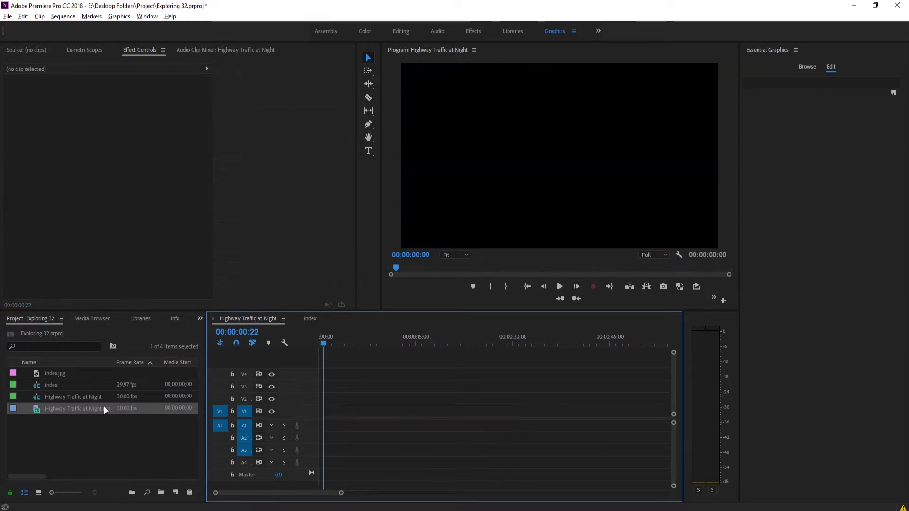
click(57, 396)
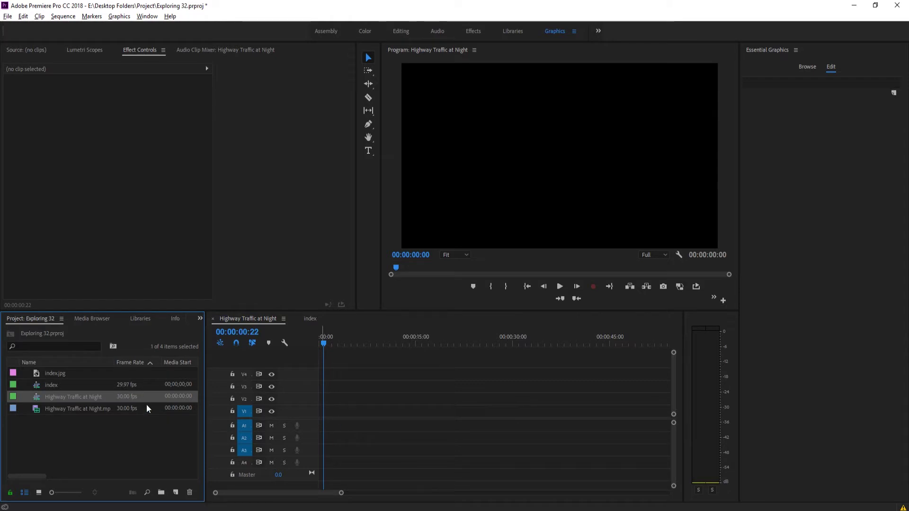
drag(77, 407, 327, 417)
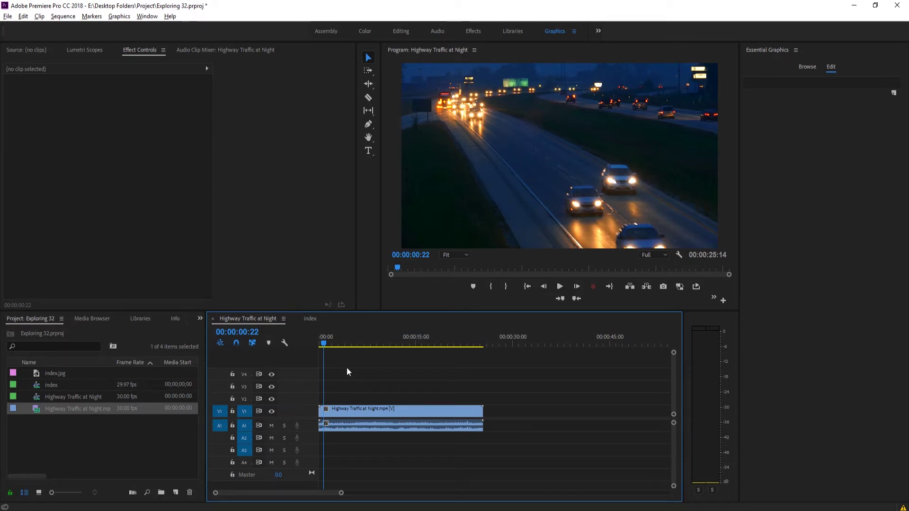
Drag Video Effects > Time > Echo from the Effects panel onto the V1 highway clip
click(199, 320)
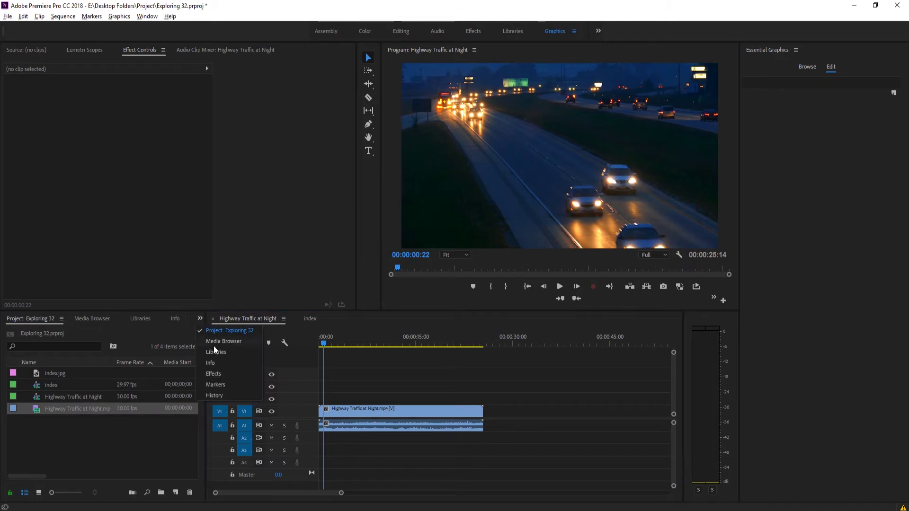
click(214, 374)
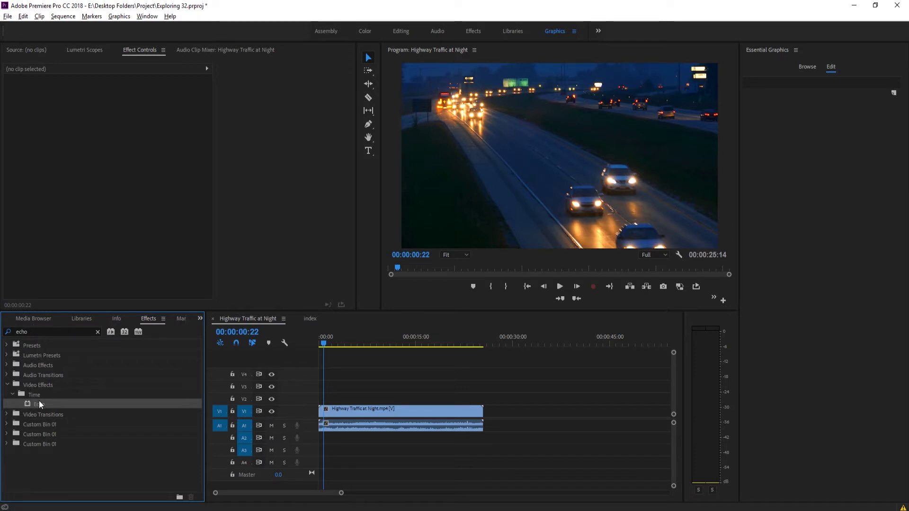
drag(41, 401, 342, 409)
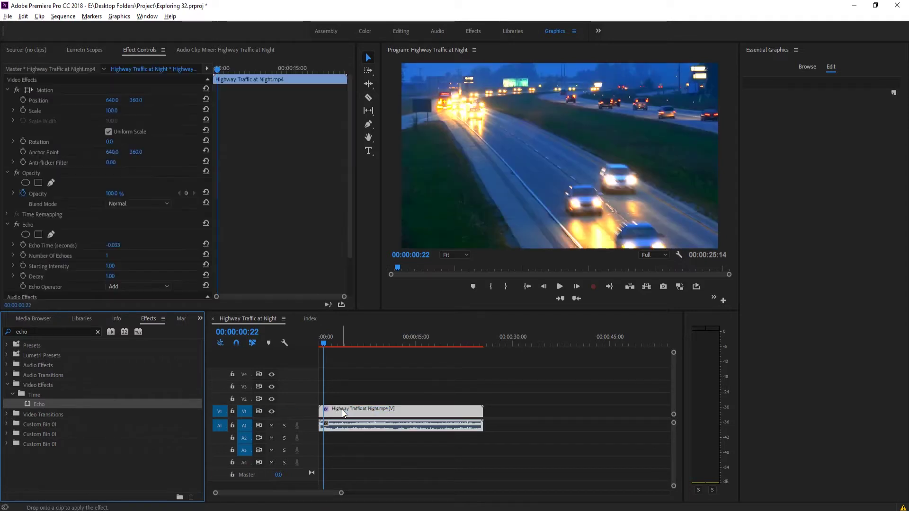
Raise the Echo effect's Number Of Echoes to 5 and play the clip from the start
click(143, 50)
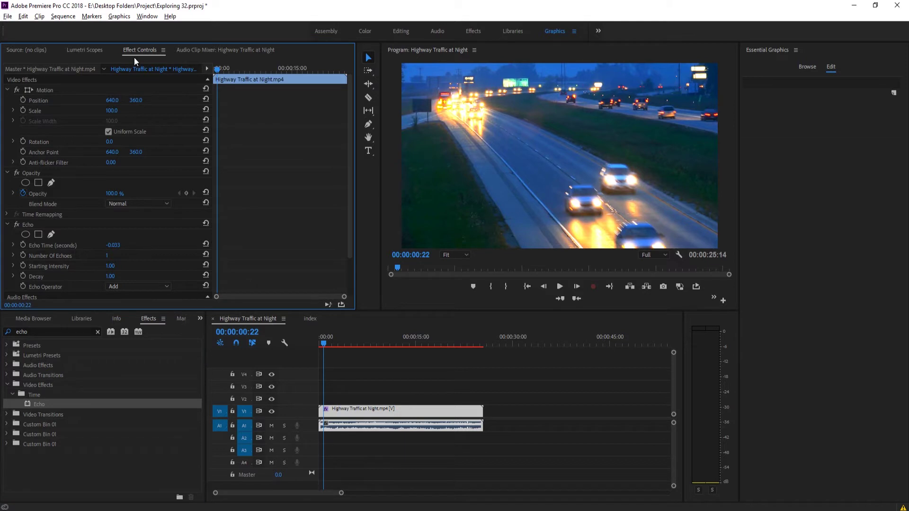
scroll(59, 147, down, 2)
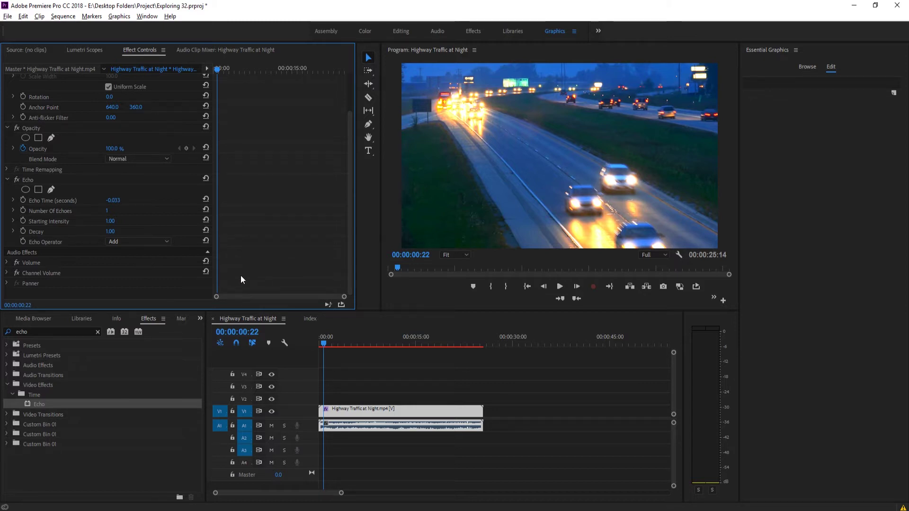
drag(107, 211, 113, 211)
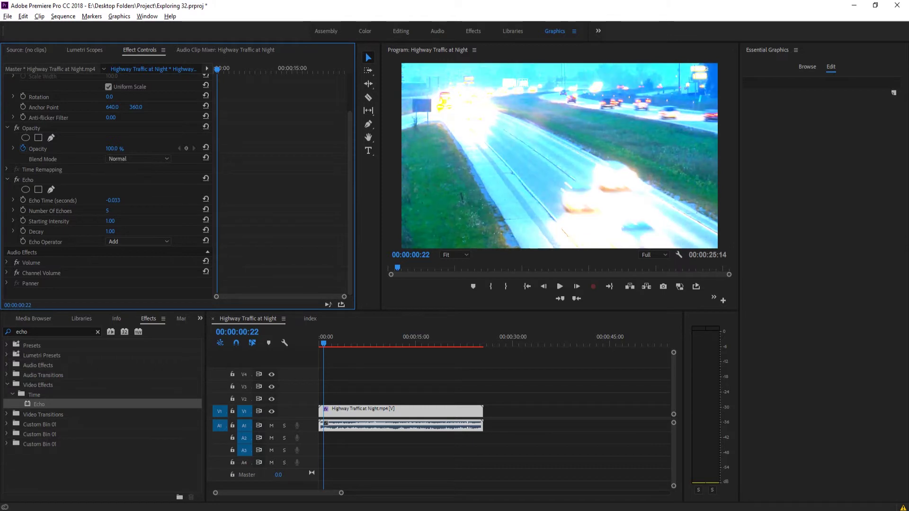
click(320, 342)
key(space)
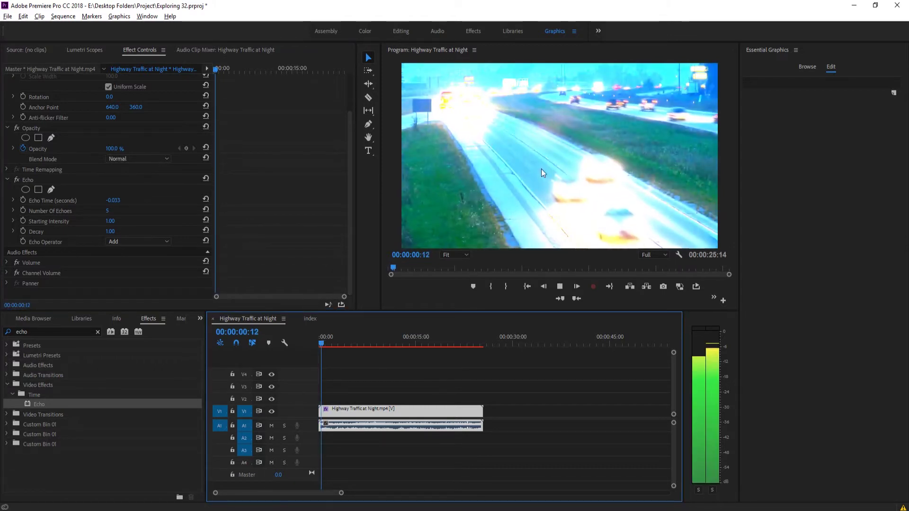
key(space)
drag(322, 336, 319, 336)
Set Echo Time to -1.233 and play the clip to preview the bright trails
click(113, 200)
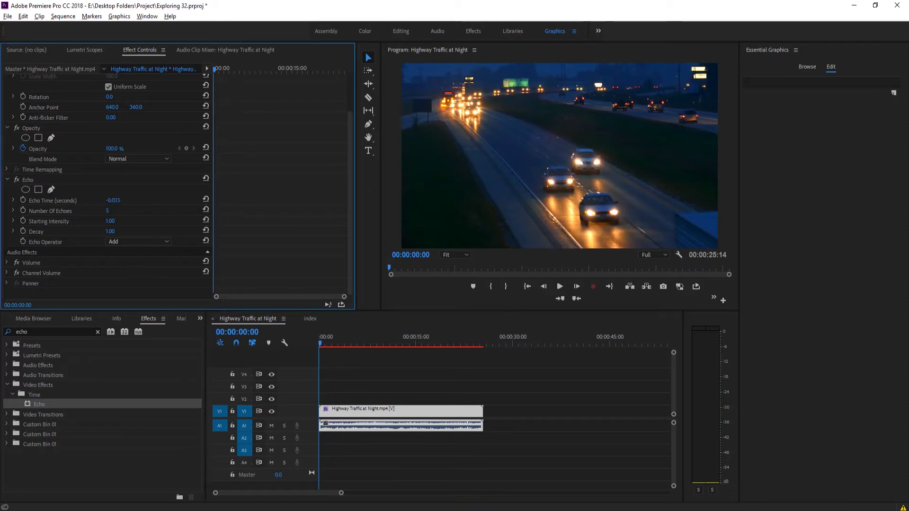
text(-1.233)
key(Return)
click(560, 286)
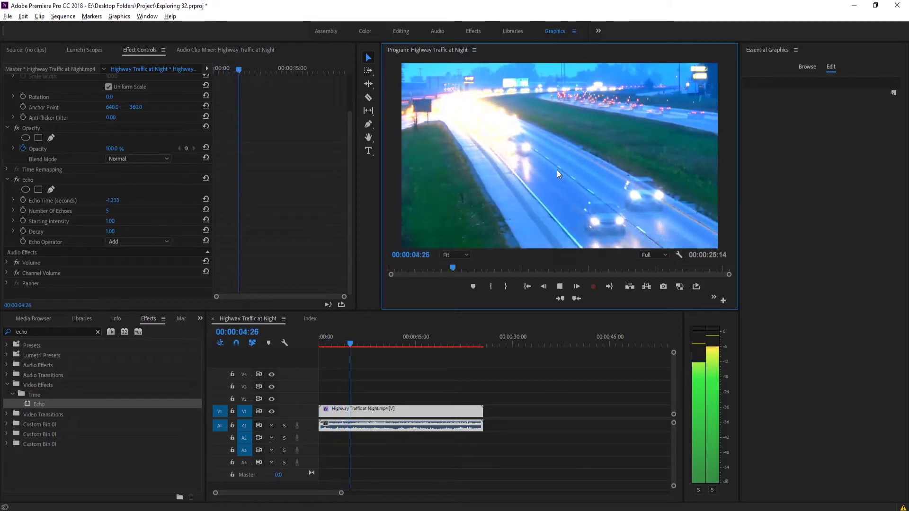
key(space)
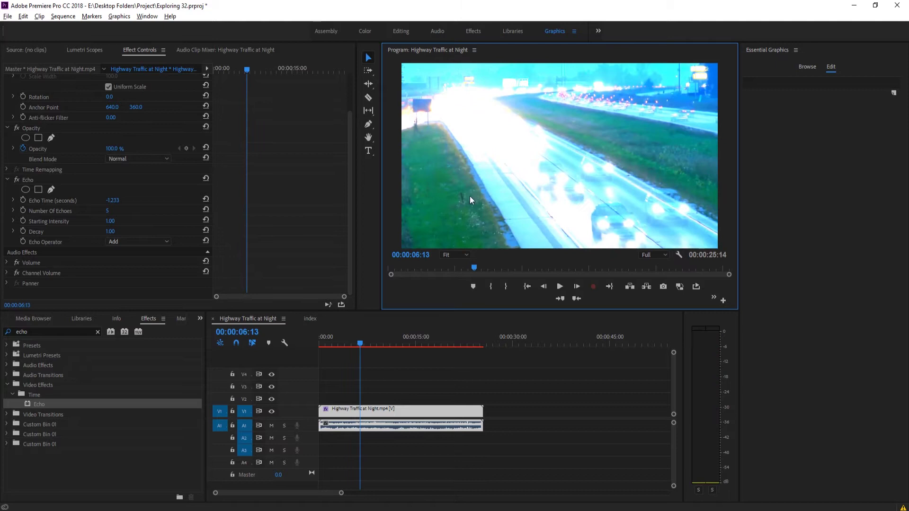
Switch the Echo Operator to Maximum and replay the sequence from the beginning
click(140, 241)
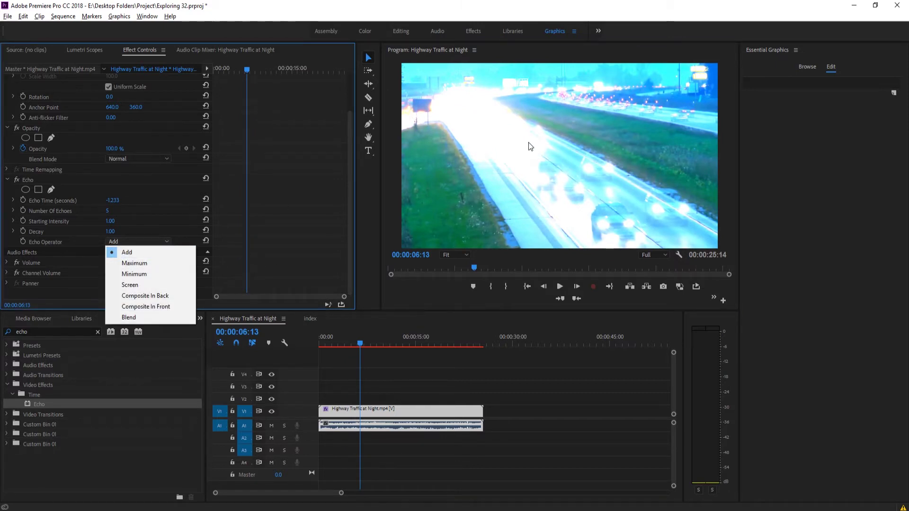
click(153, 265)
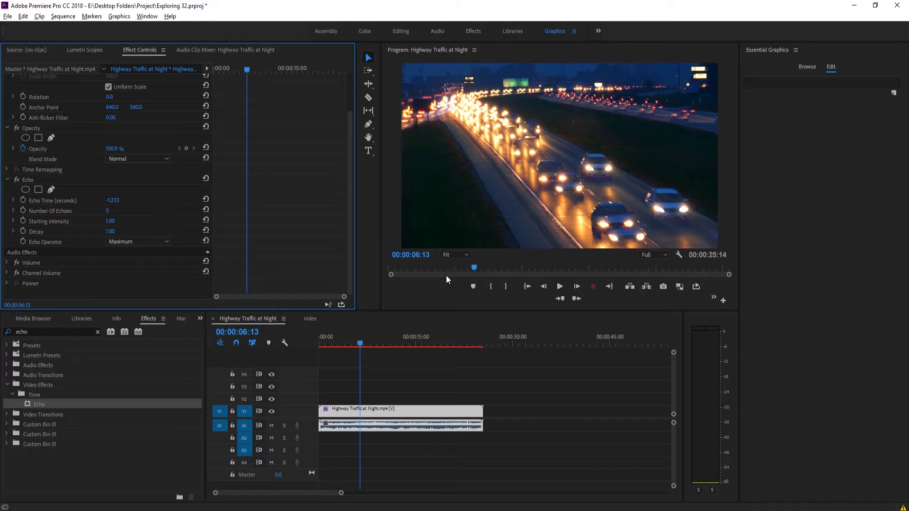
click(353, 369)
key(Home)
key(space)
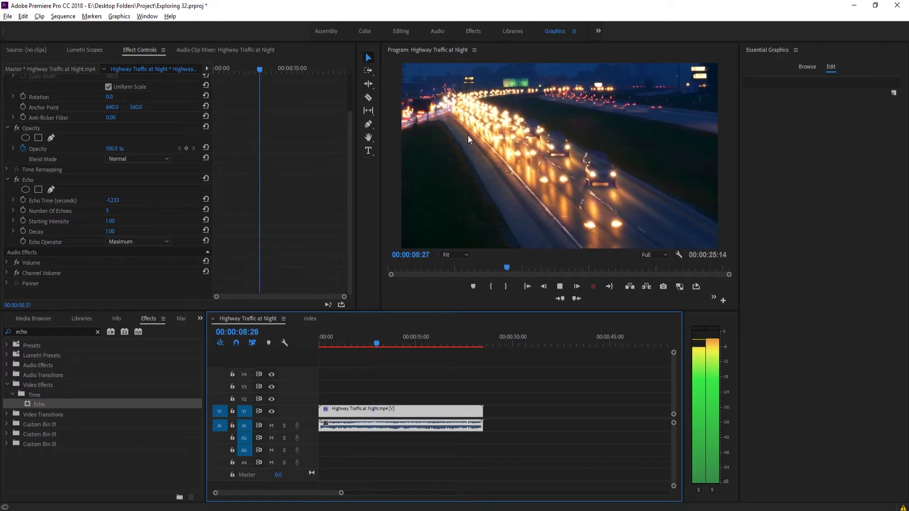
Stop playback, set Number Of Echoes to 23, and return to the clip's start
key(space)
drag(112, 214, 110, 212)
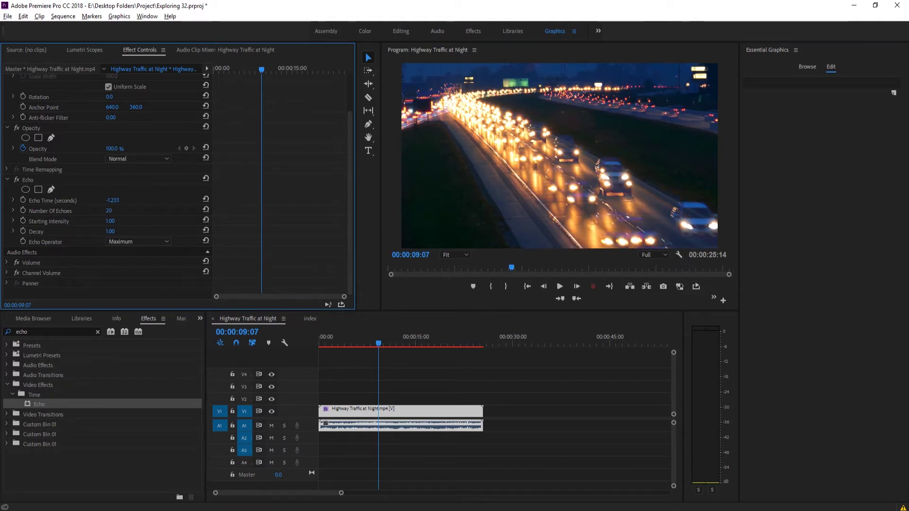
drag(110, 212, 113, 213)
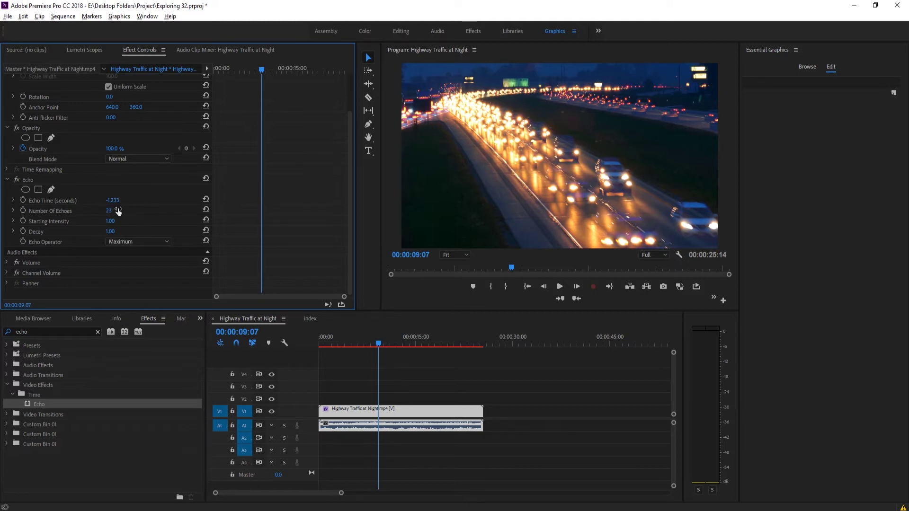
click(402, 373)
key(Home)
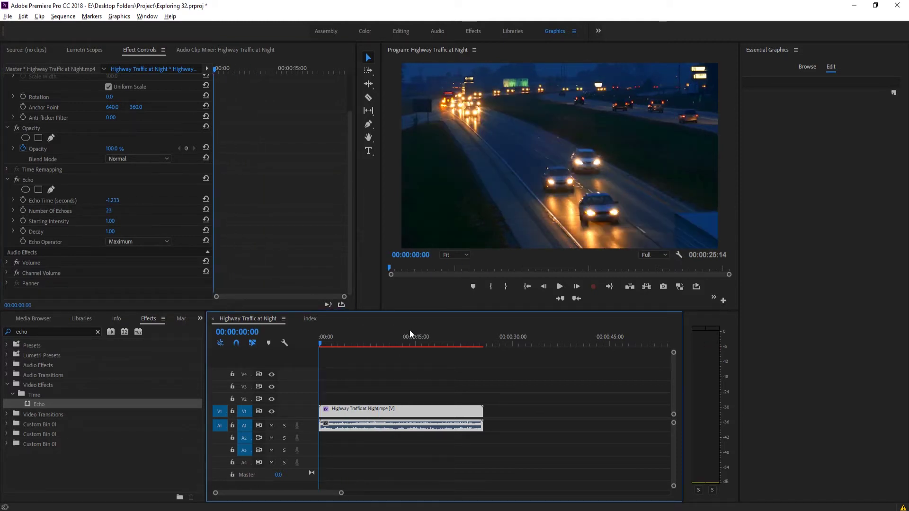
Jump to 00:00:19:23, start a preview render, then cancel it
drag(410, 334, 448, 334)
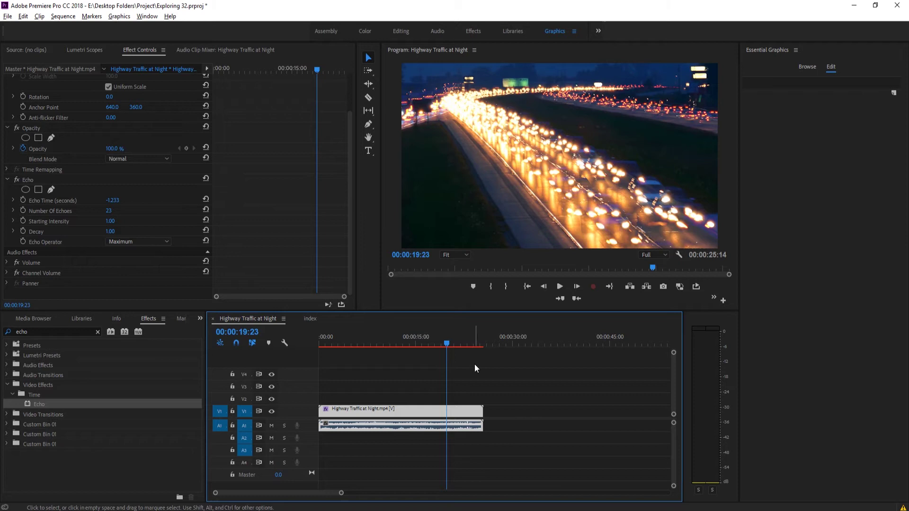
key(Return)
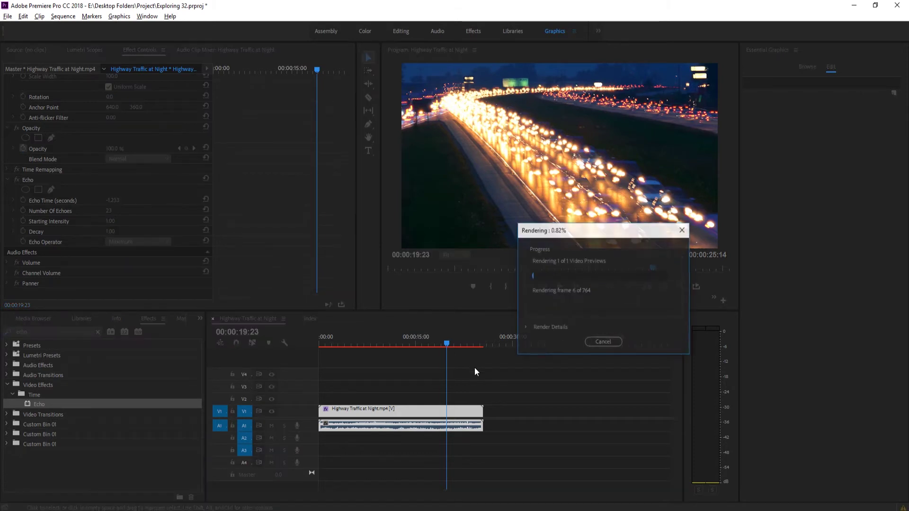
click(608, 343)
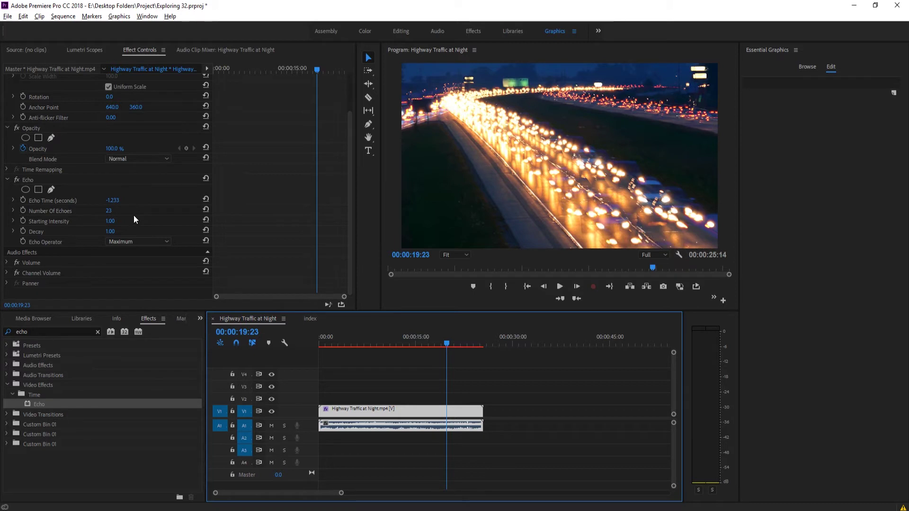
Try an Echo Time of 0.050 and play the clip's opening to preview the trails
click(111, 200)
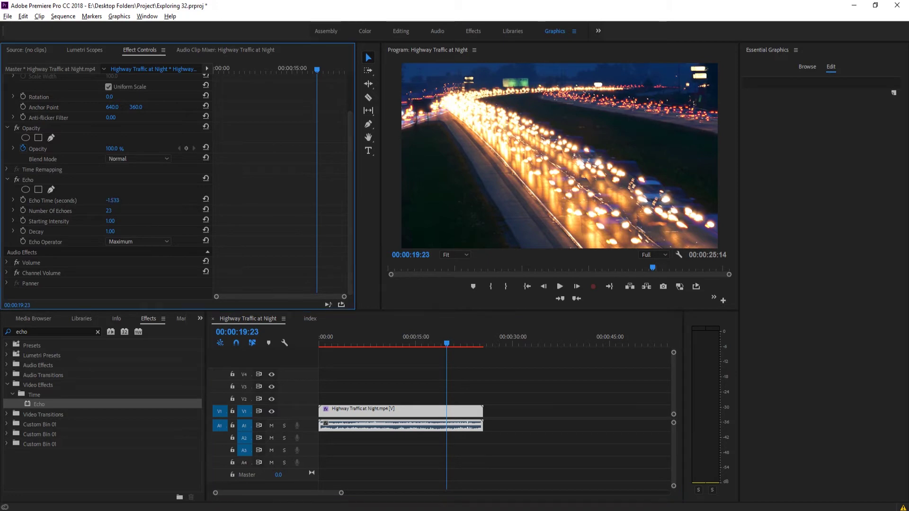
drag(111, 201, 121, 201)
click(120, 201)
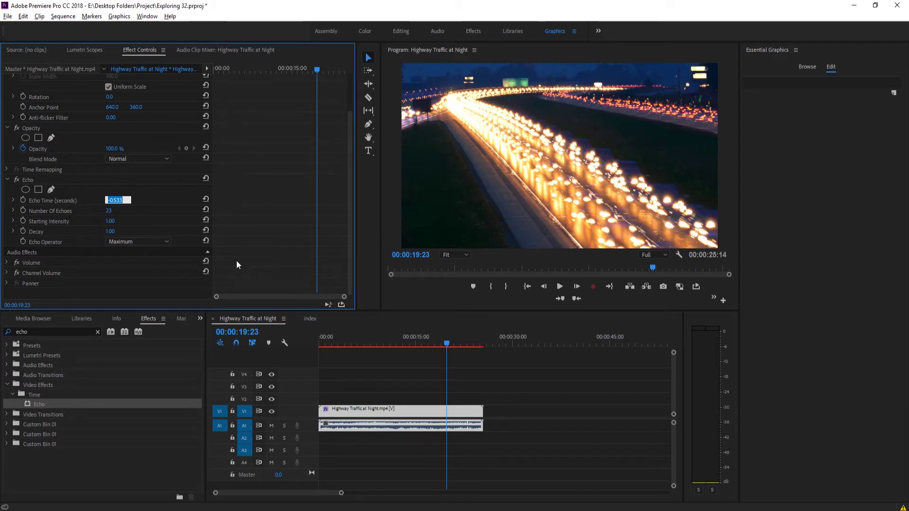
text(0.050)
key(Return)
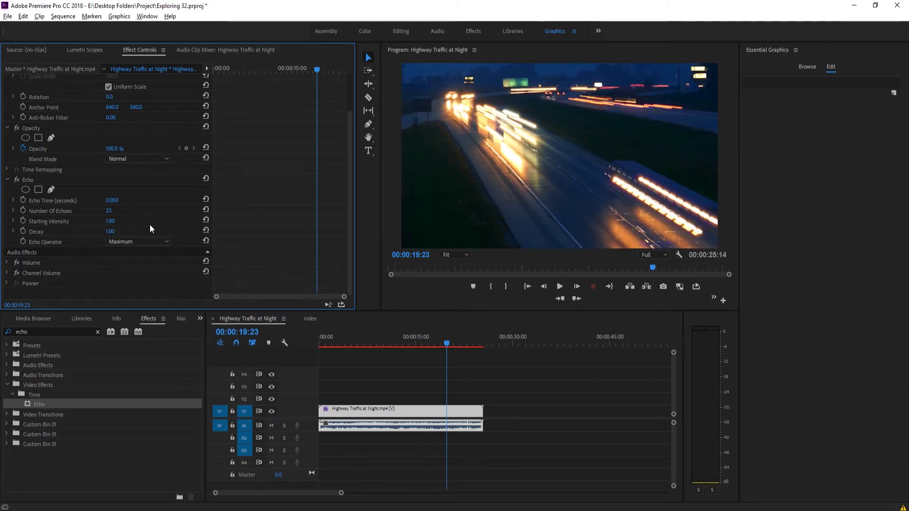
drag(414, 343, 311, 341)
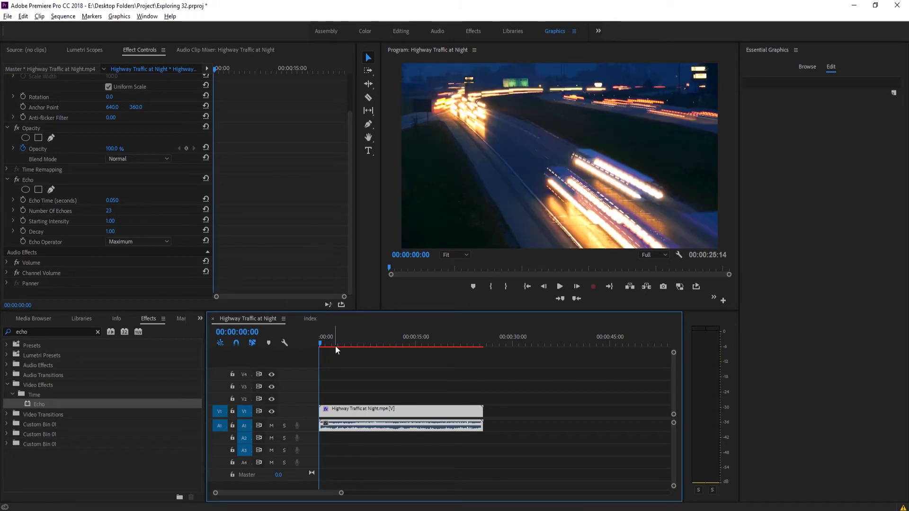
key(space)
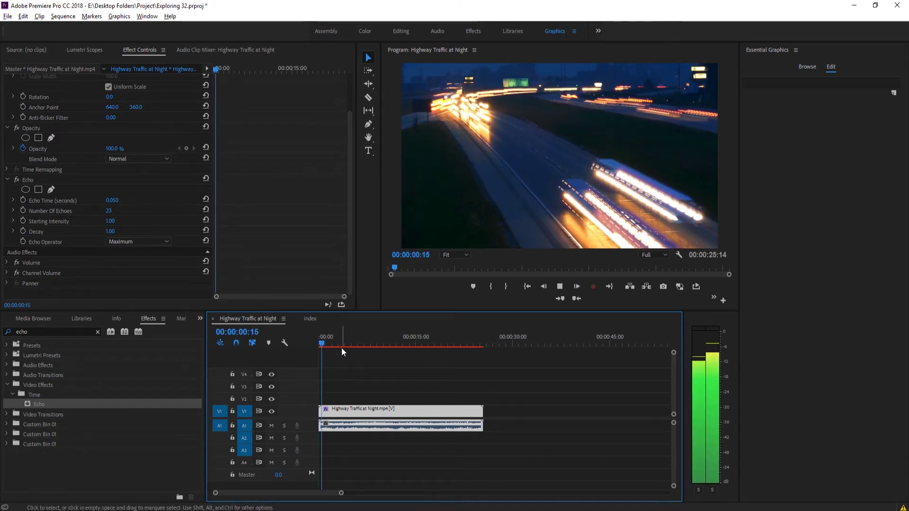
key(space)
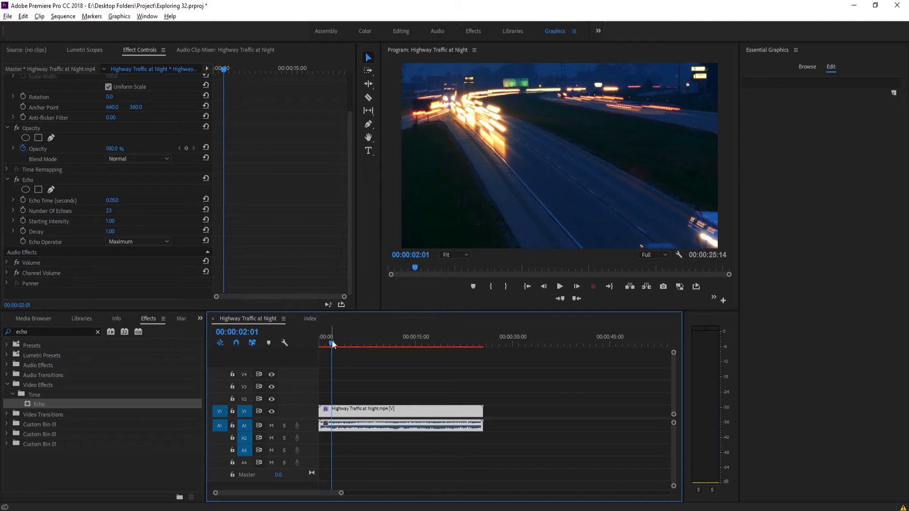
click(324, 343)
drag(324, 343, 321, 343)
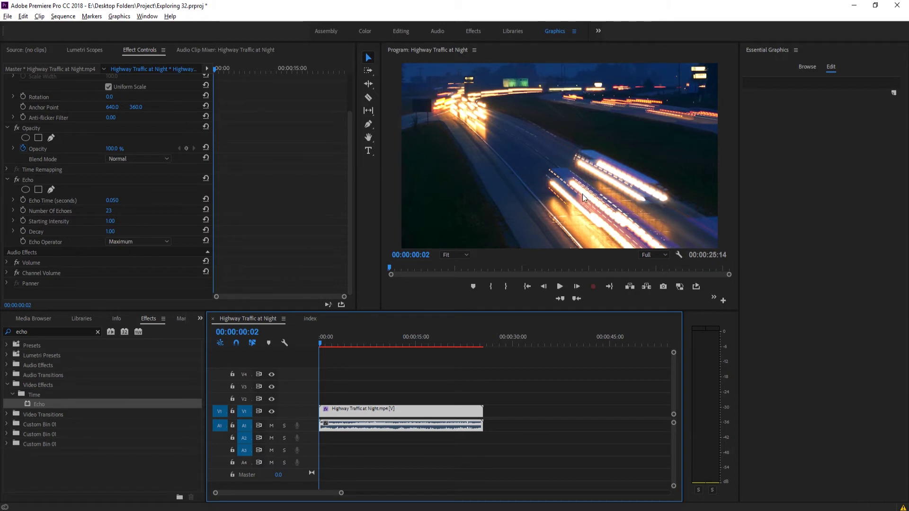
Change the Echo Time to 0.040
click(120, 203)
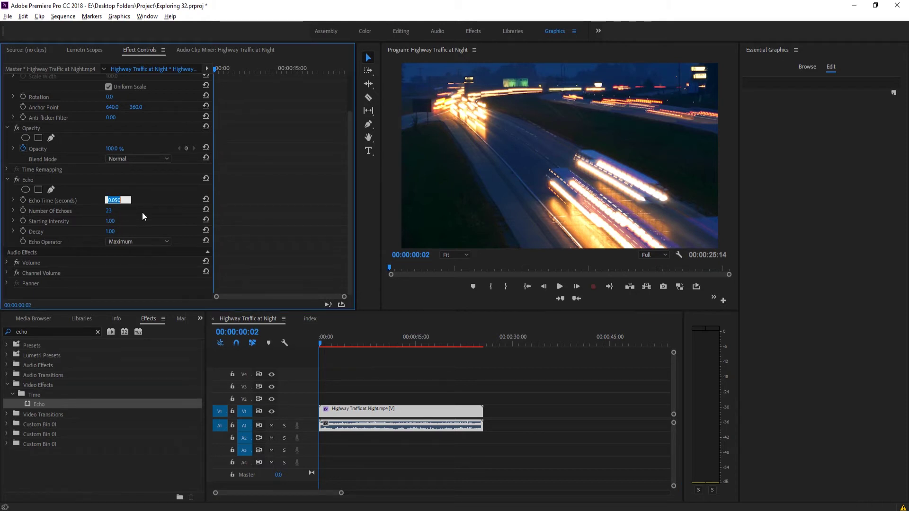
click(115, 201)
click(117, 202)
text(4)
key(Return)
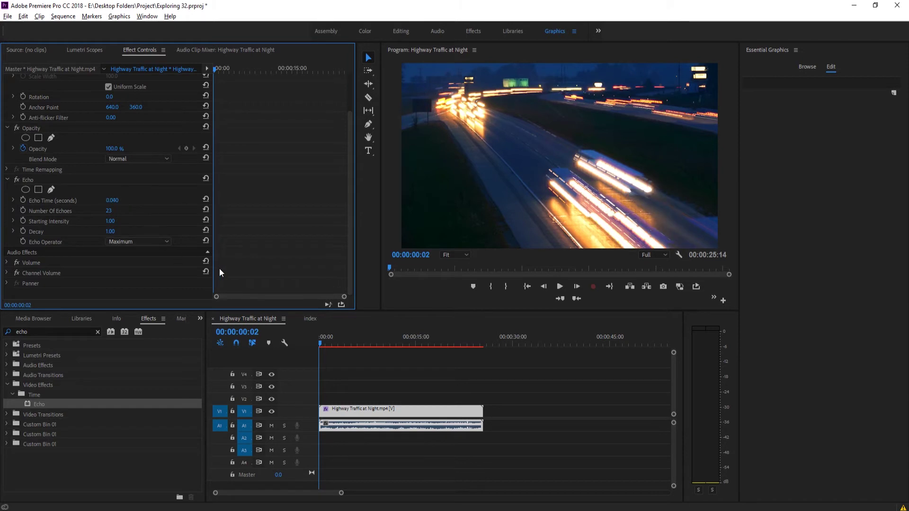
Set Echo Time to 0.030, skim the clip, then play it from the first frame
click(112, 201)
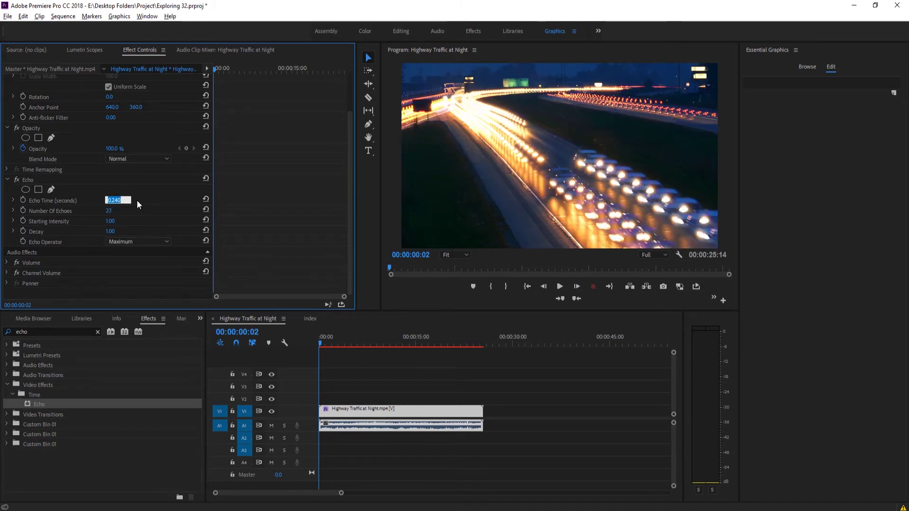
text(0.03)
key(Return)
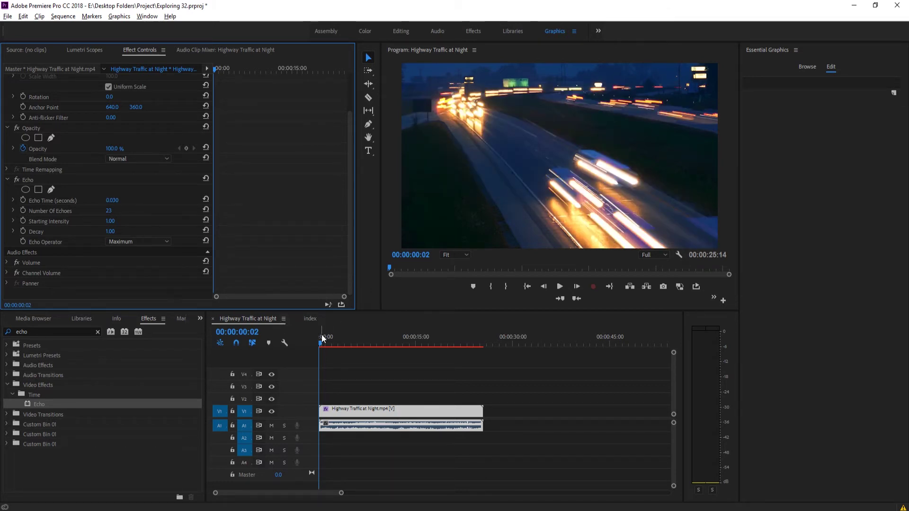
drag(322, 345, 478, 347)
drag(483, 347, 480, 349)
key(Home)
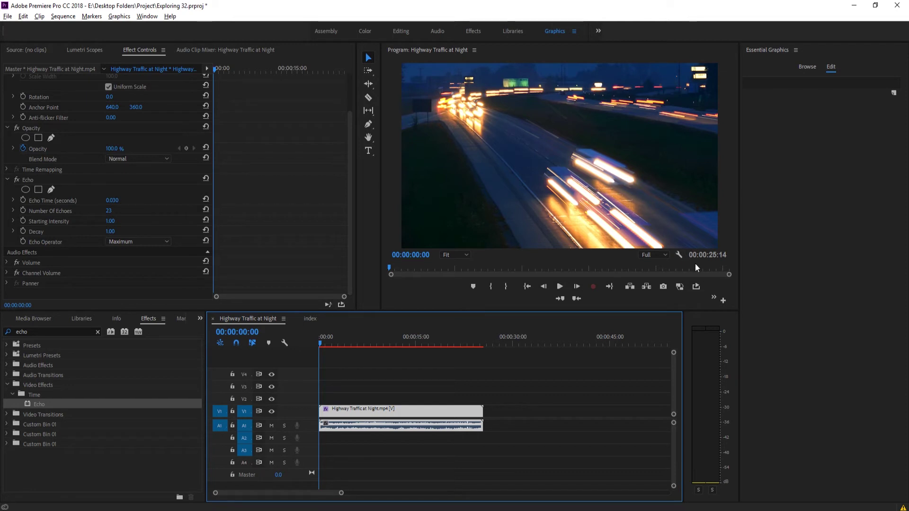
key(space)
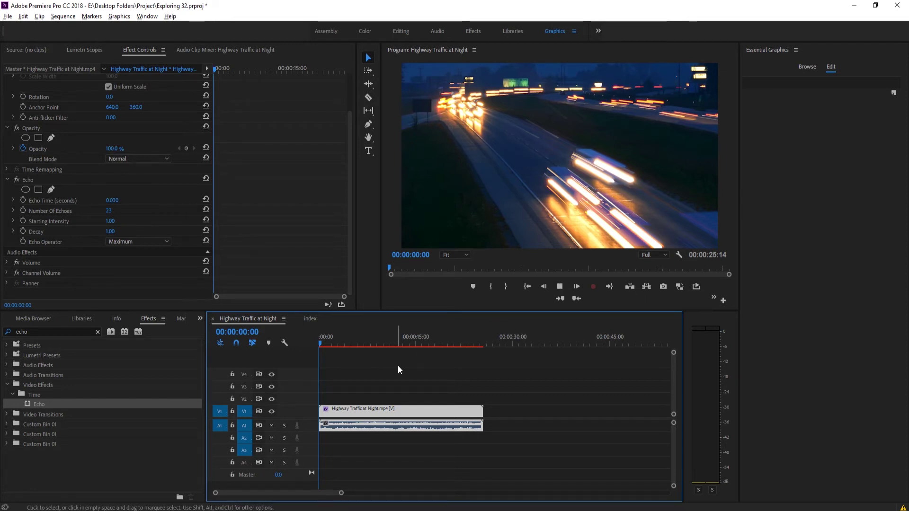
key(space)
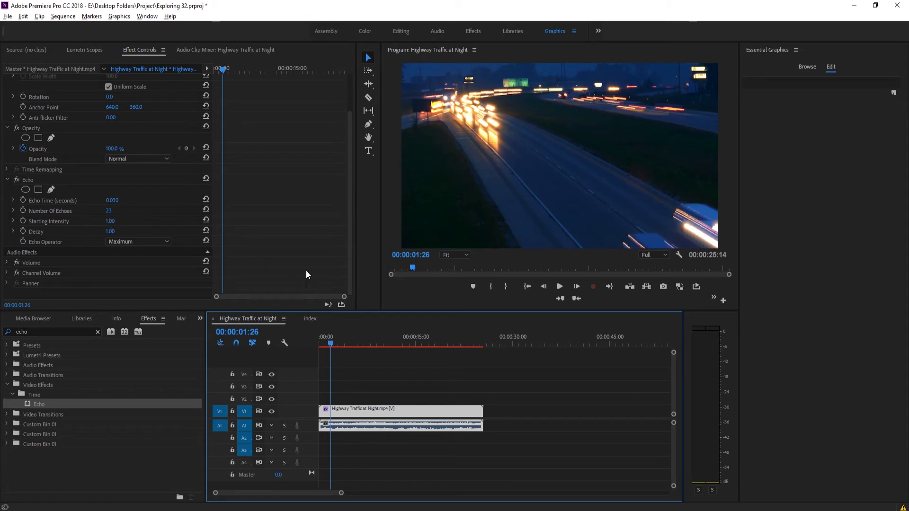
Set Number Of Echoes to 75, then raise it to 250
click(109, 211)
text(75)
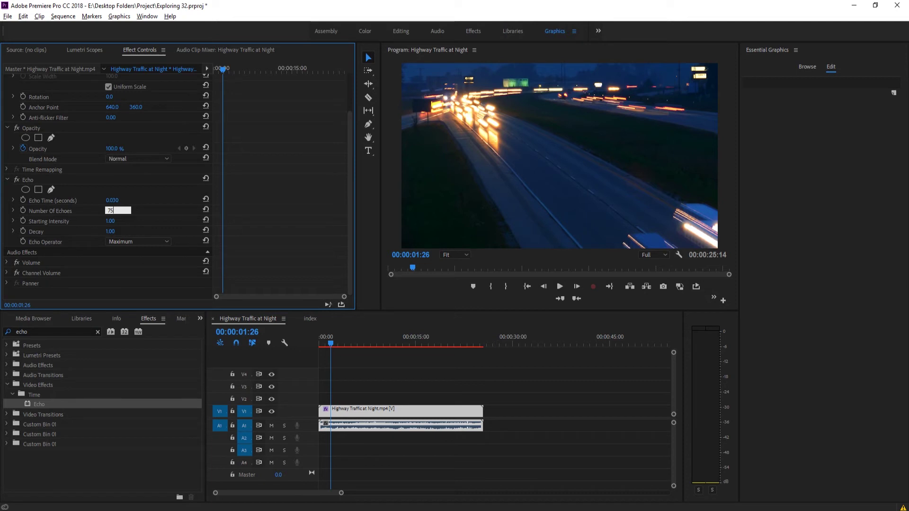
key(Return)
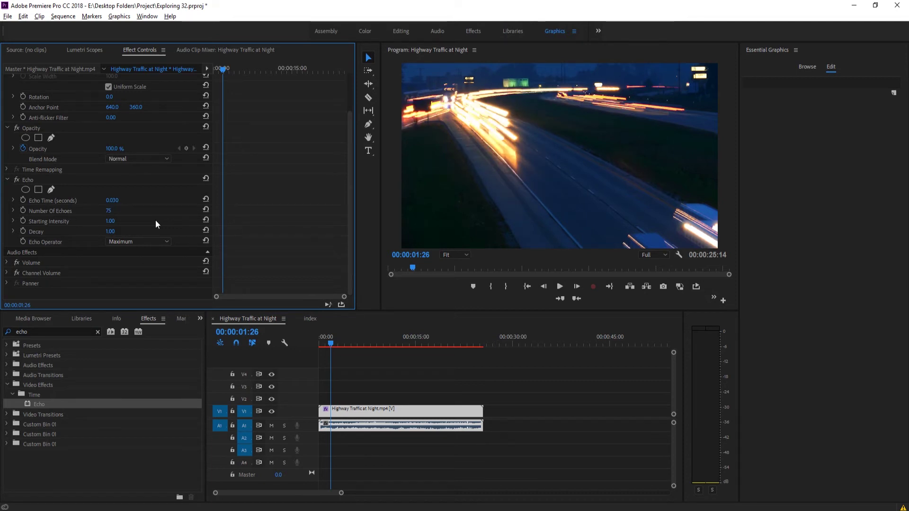
click(109, 212)
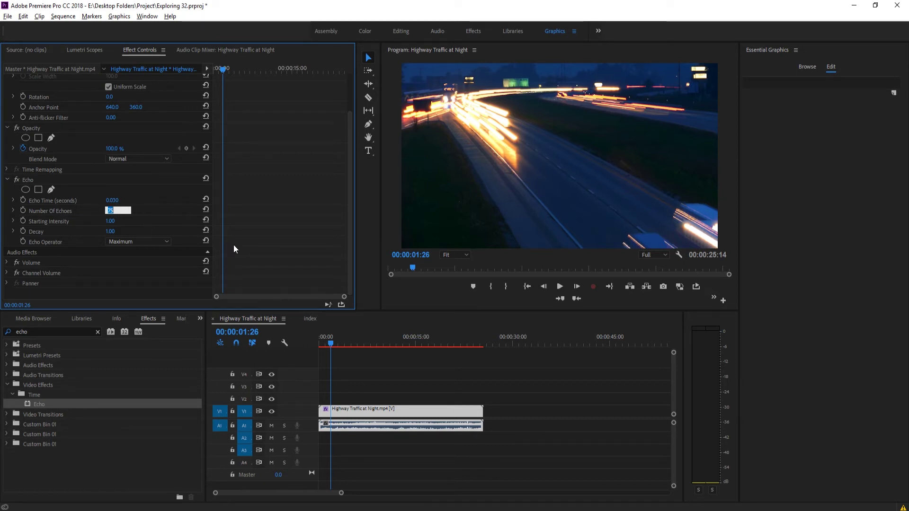
text(250)
key(Return)
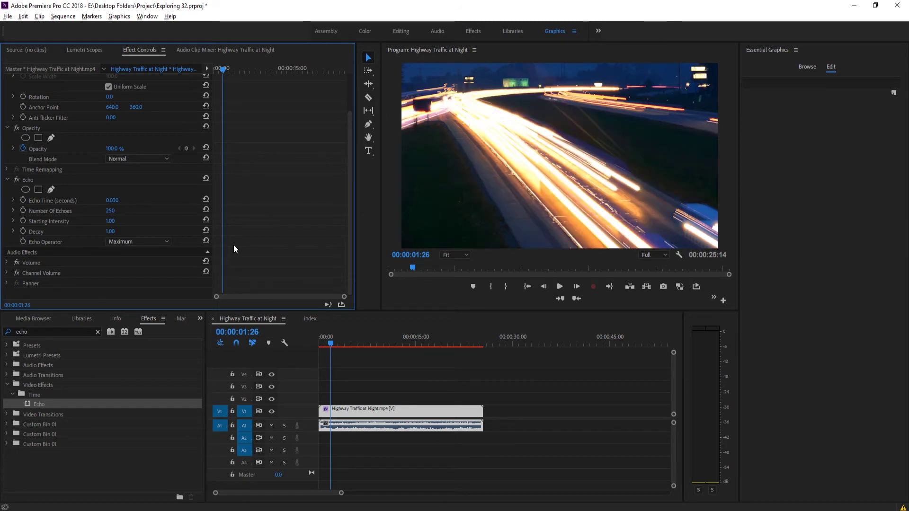
Step forward four frames and play the preview to inspect the longer trails
click(576, 293)
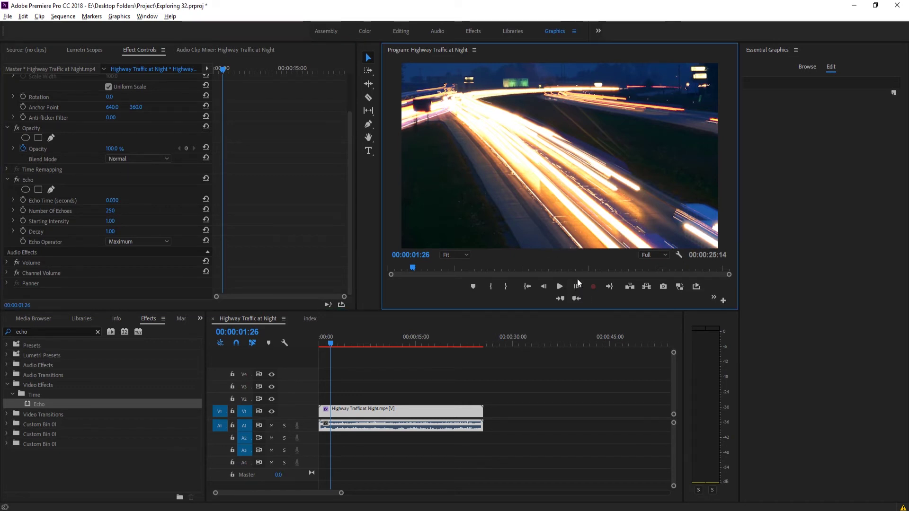
click(578, 284)
click(577, 285)
click(578, 285)
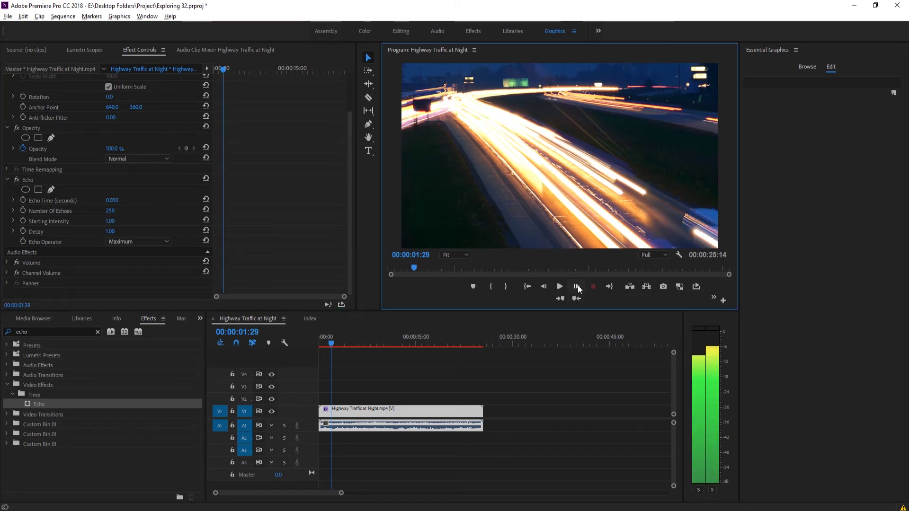
click(577, 285)
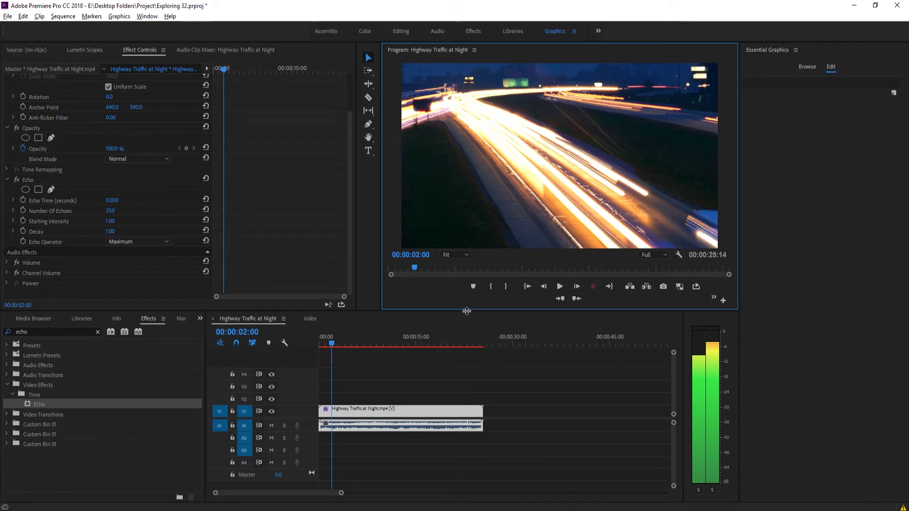
click(565, 286)
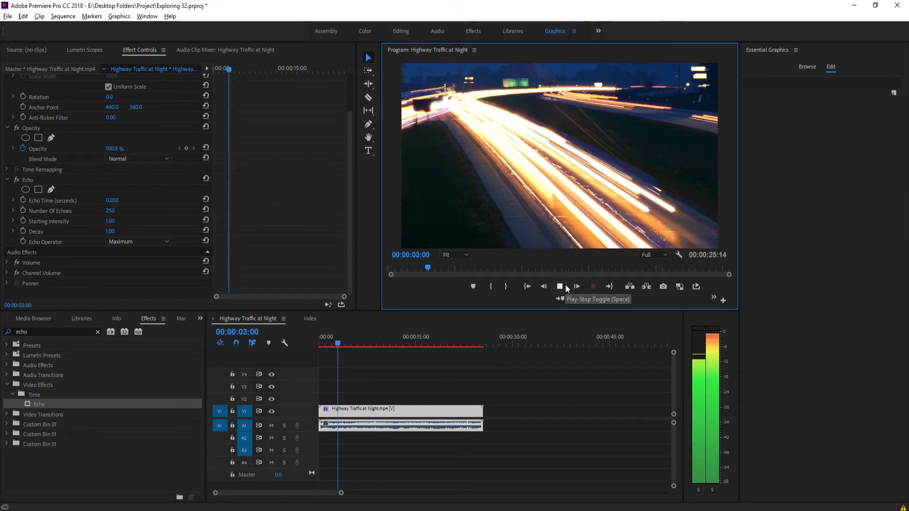
click(564, 285)
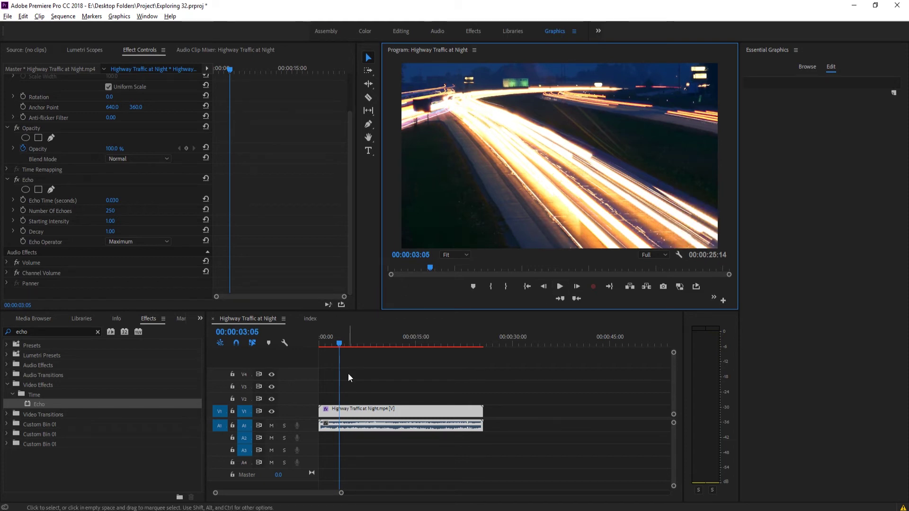
Return the playhead to the sequence start and set Number Of Echoes to 125
drag(340, 339, 314, 342)
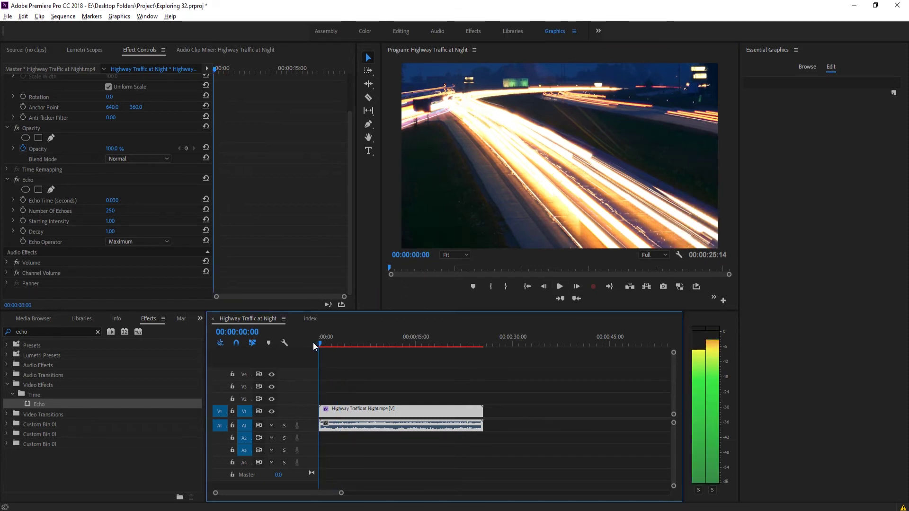
click(111, 212)
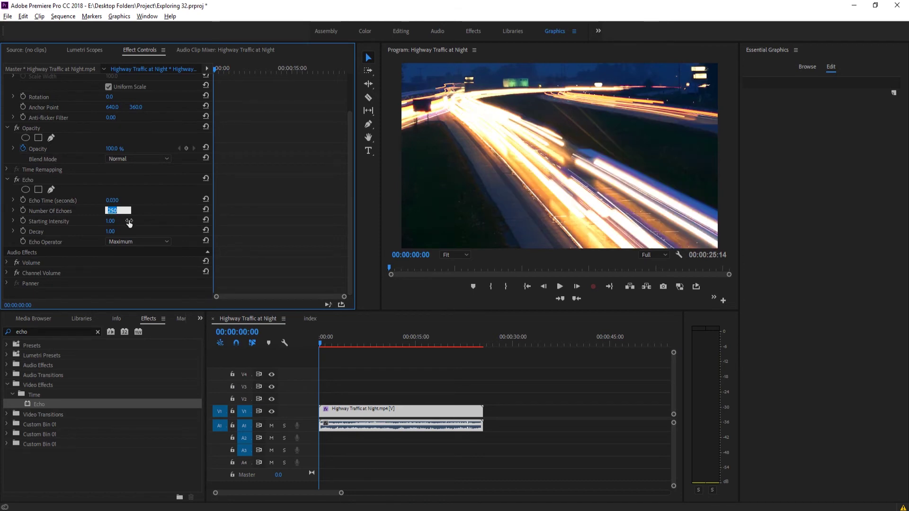
text(125)
key(Return)
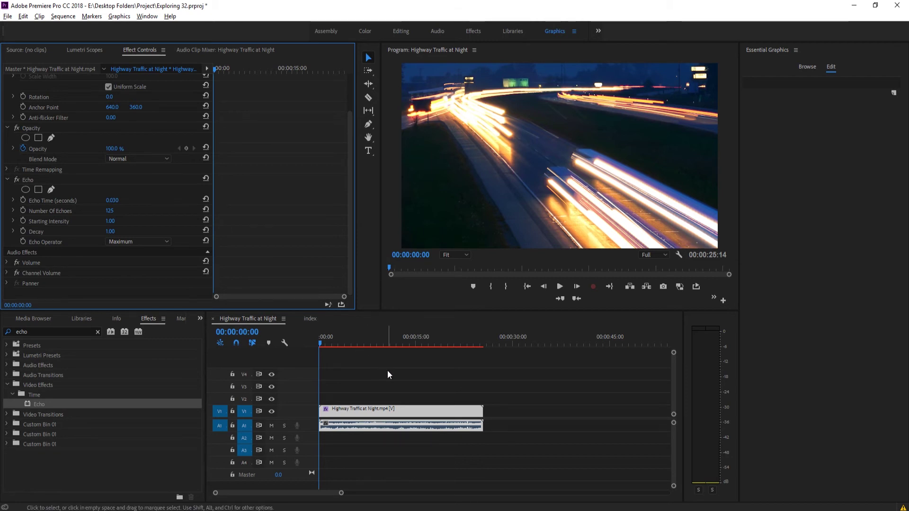
Set the clip's speed to 400% in Speed/Duration and zoom the timeline to fit
right_click(419, 410)
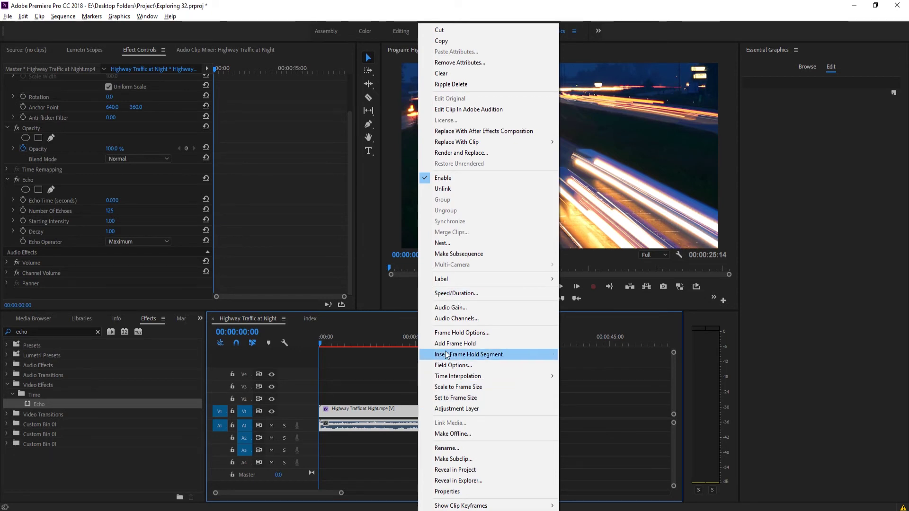
click(460, 293)
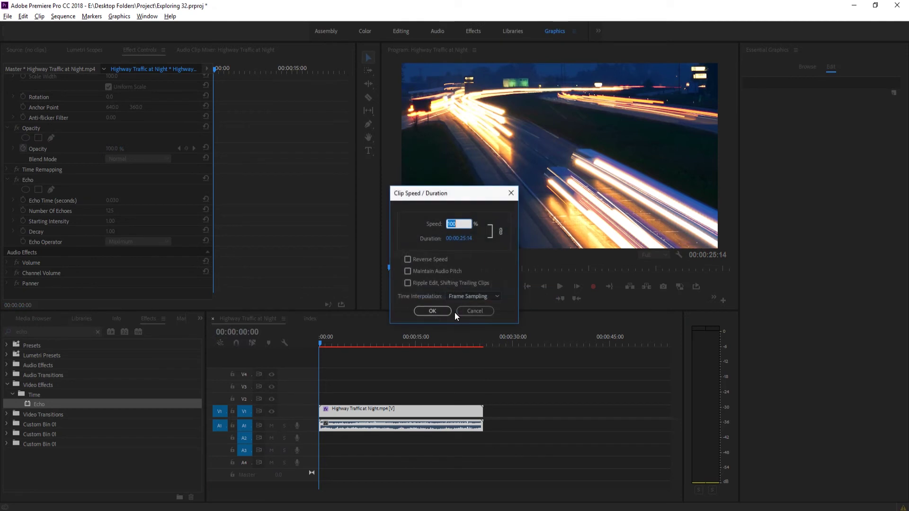
click(467, 239)
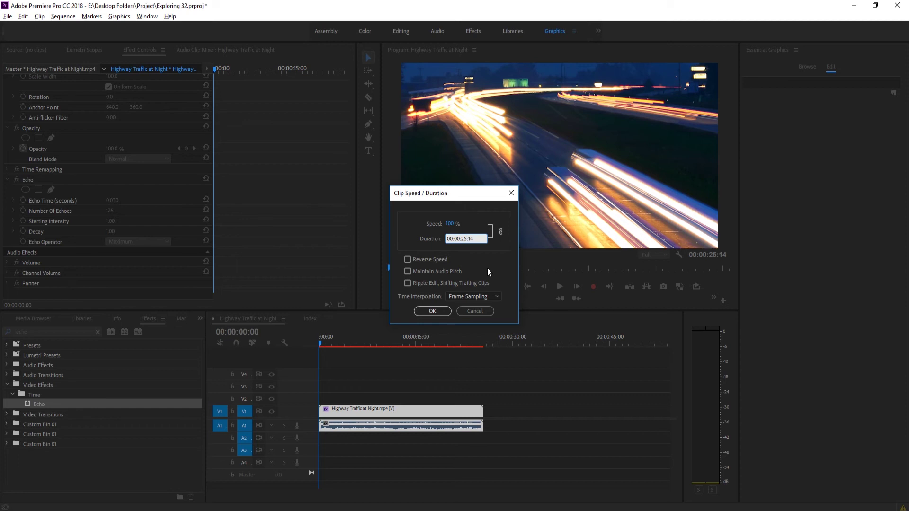
key(BackSpace)
key(BackSpace)
key(BackSpace)
key(Return)
click(457, 222)
text(400)
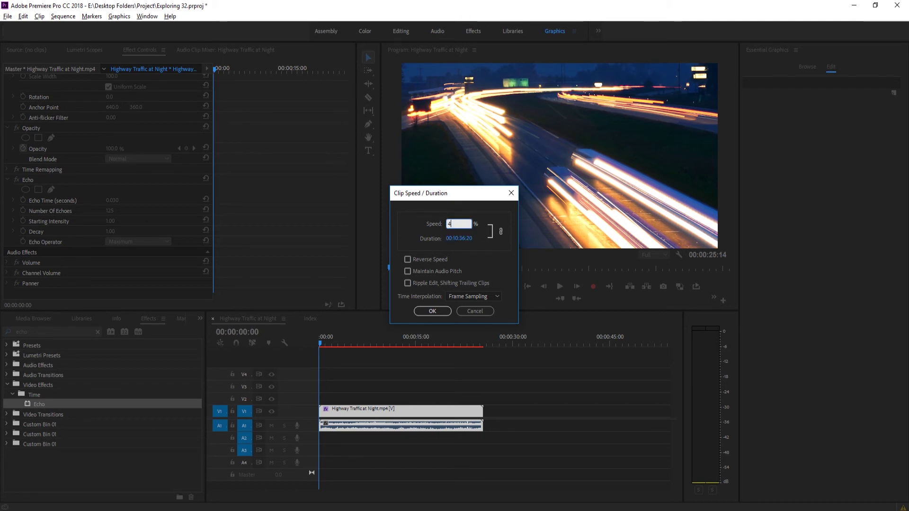
click(435, 312)
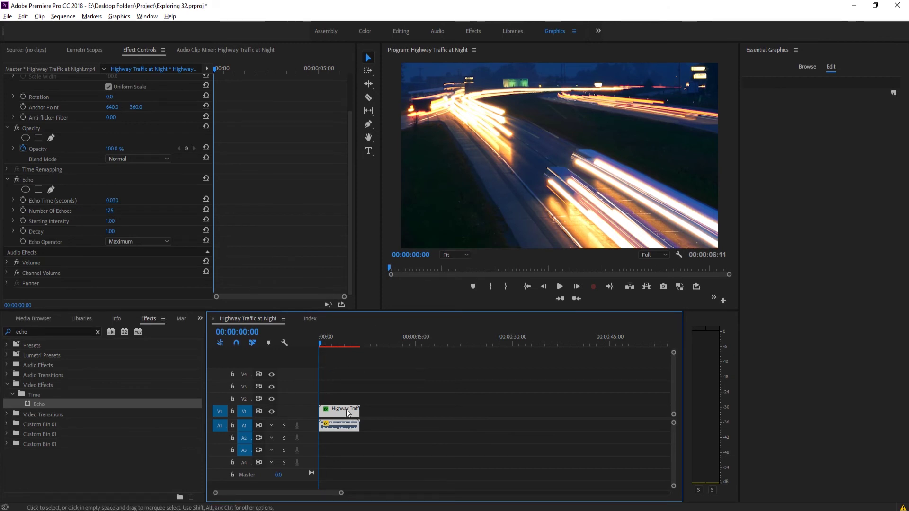
key(minus)
key(minus)
Render previews of the 400% clip, play it, and scrub back to about 00:00:03:11
key(space)
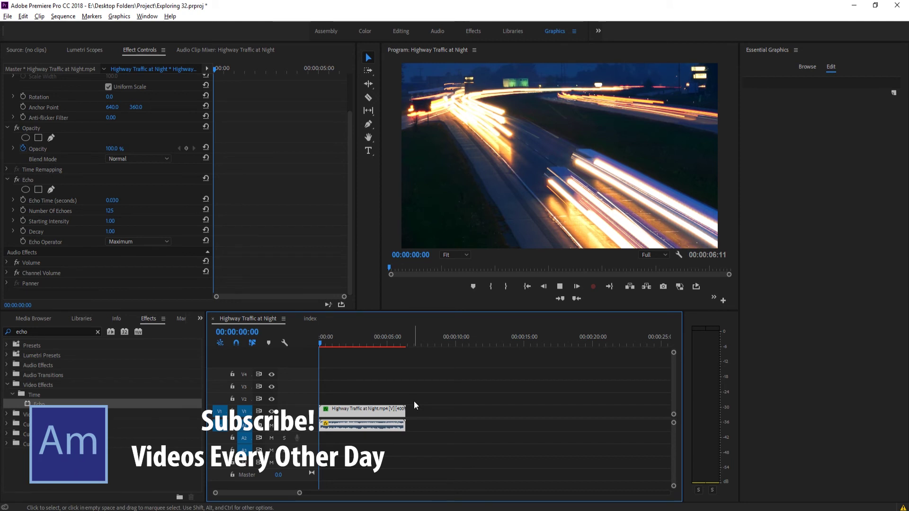
key(space)
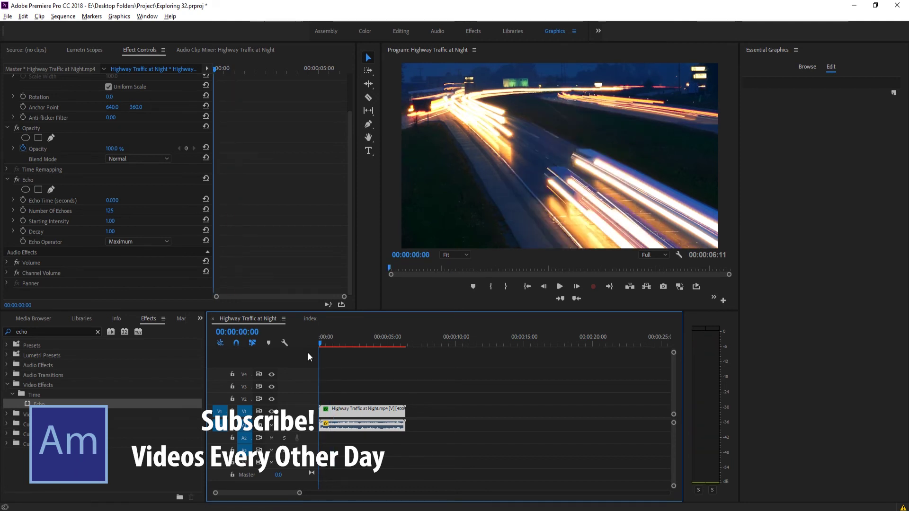
key(Return)
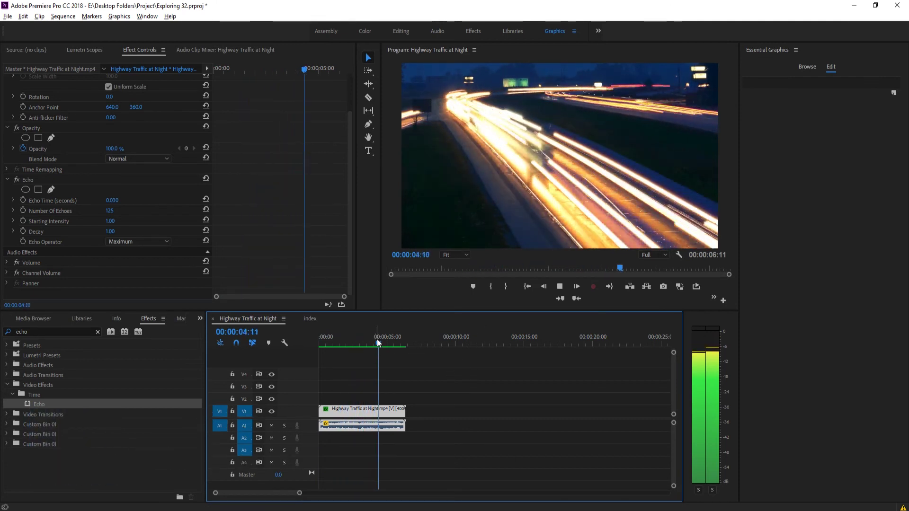
key(space)
key(Home)
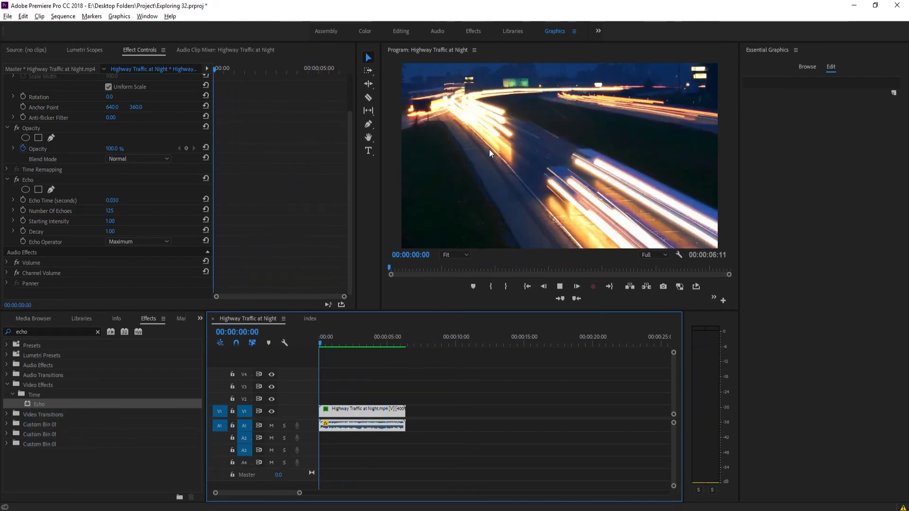
key(space)
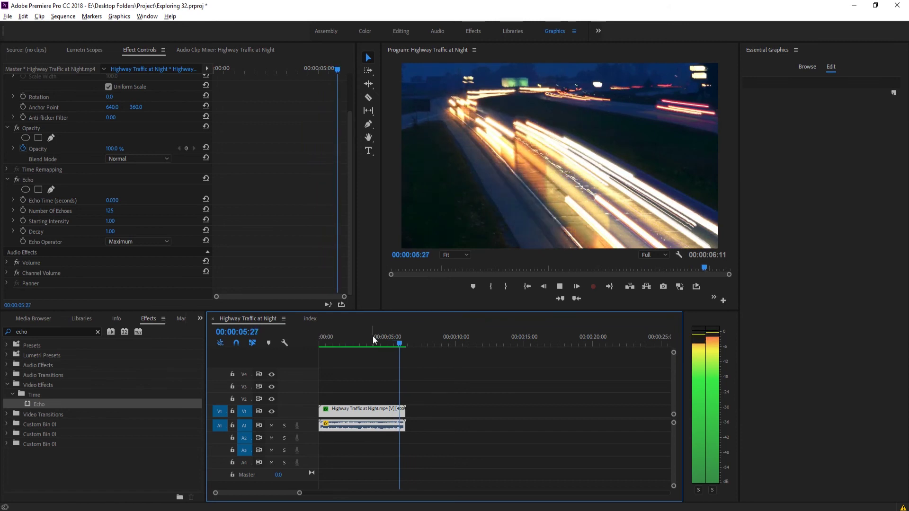
mouse_move(373, 336)
mouse_down()
mouse_move(309, 337)
mouse_move(397, 345)
mouse_move(376, 359)
mouse_move(387, 361)
mouse_move(362, 337)
mouse_move(295, 339)
mouse_move(407, 336)
mouse_move(323, 346)
mouse_up()
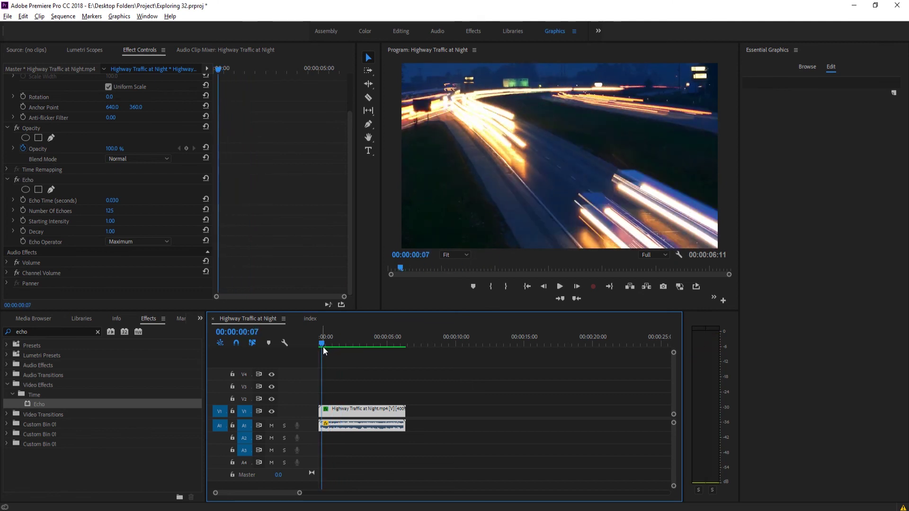
Change the highway clip's Speed/Duration to 00:00:04:11 and render its previews
right_click(362, 408)
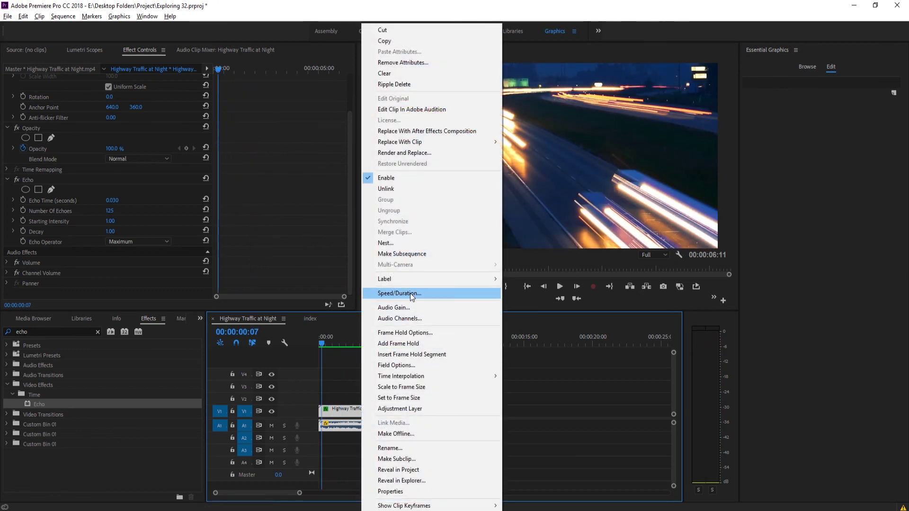
click(447, 294)
click(464, 239)
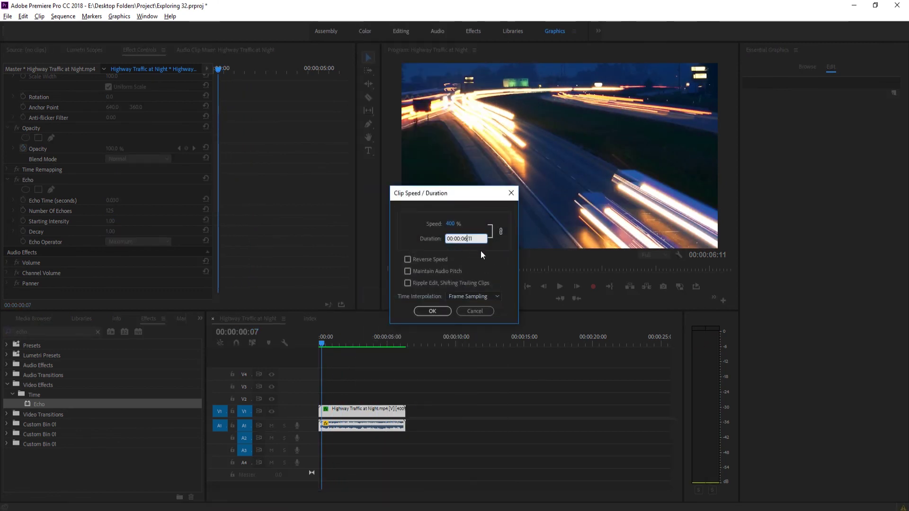
key(BackSpace)
text(4)
key(Return)
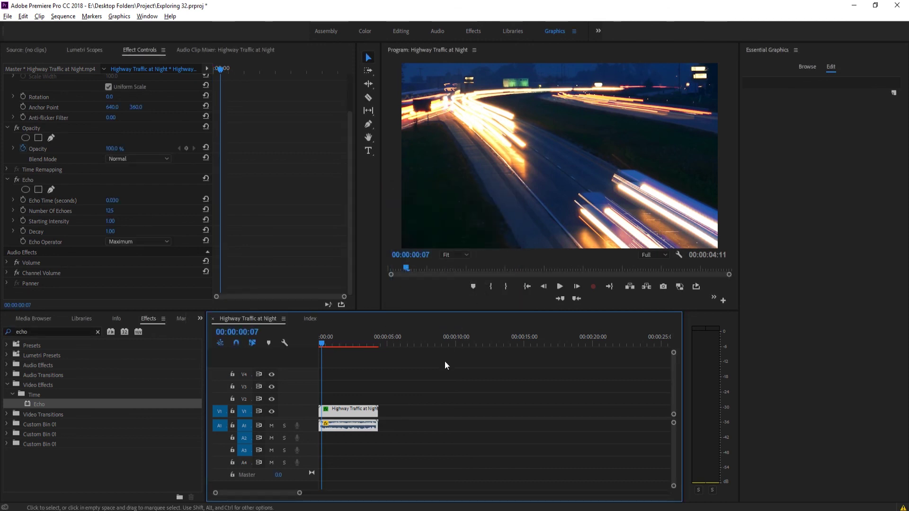
key(Return)
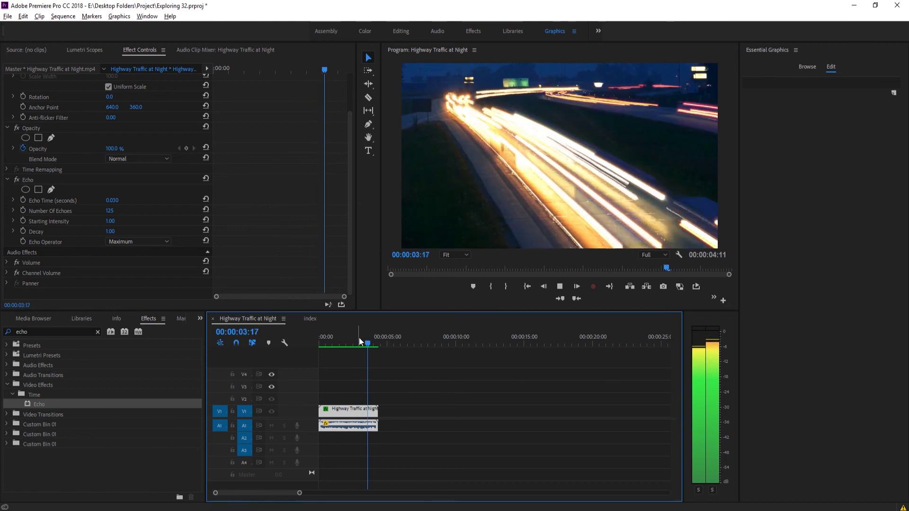
Play the four-second time-lapse from the start, then scrub back to about one second and replay it
key(Home)
key(space)
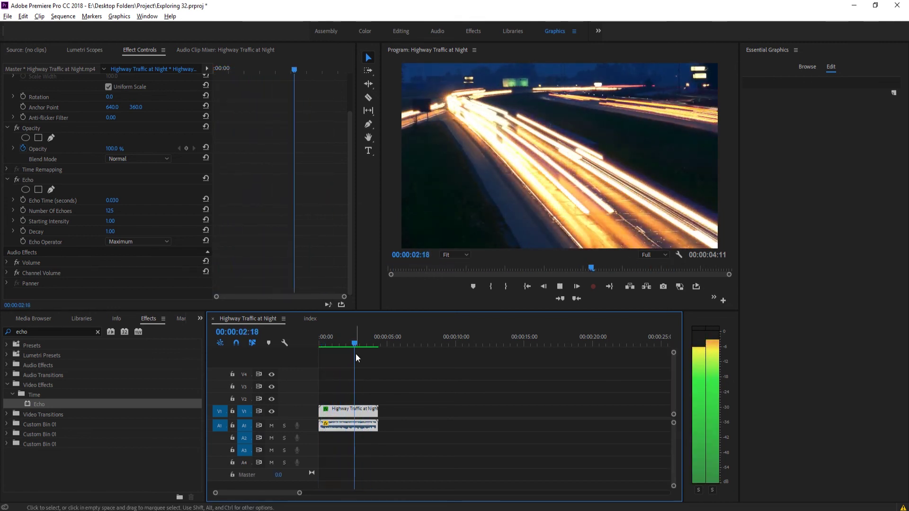
key(space)
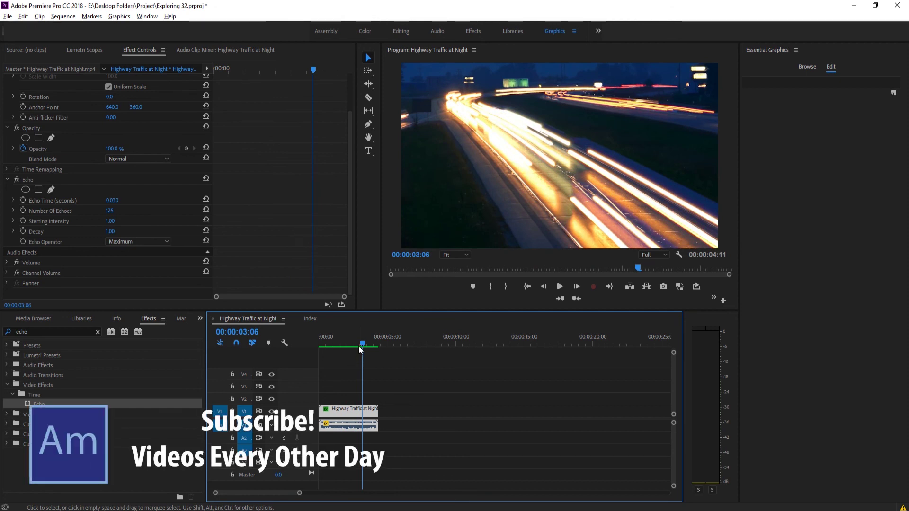
drag(360, 344, 319, 344)
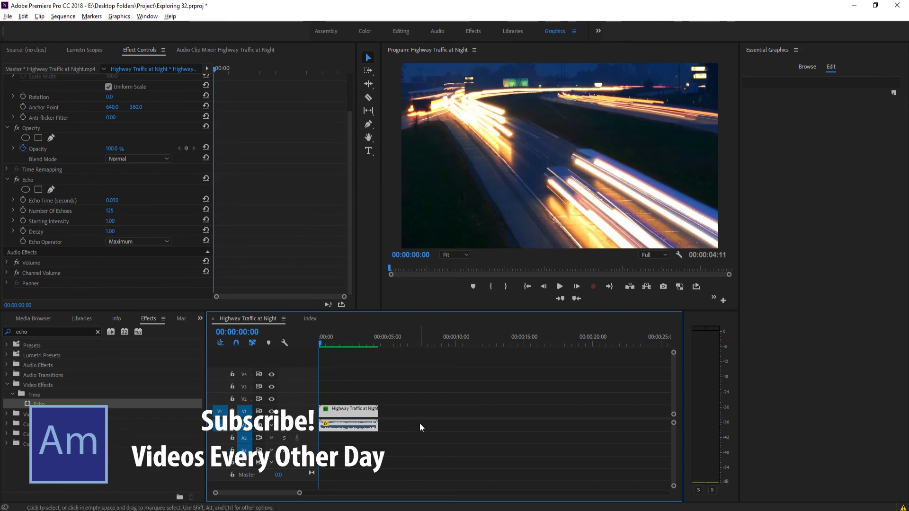
key(space)
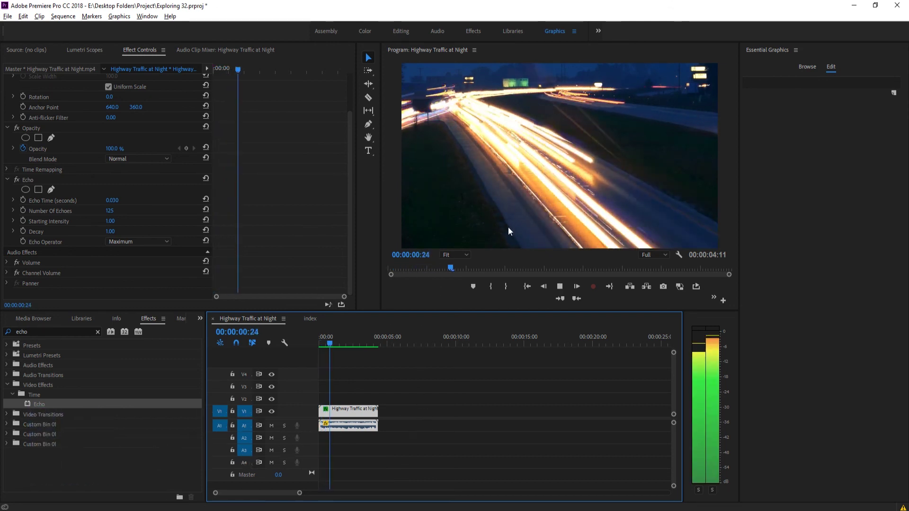
key(space)
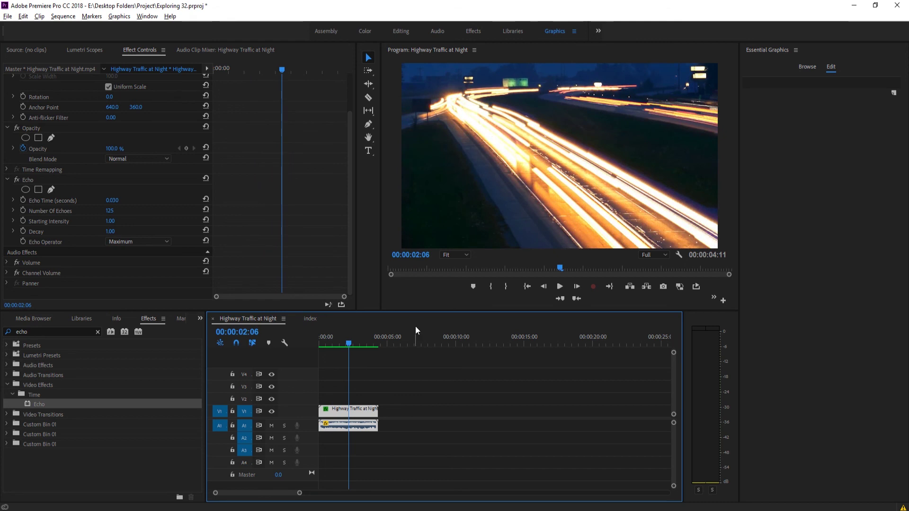